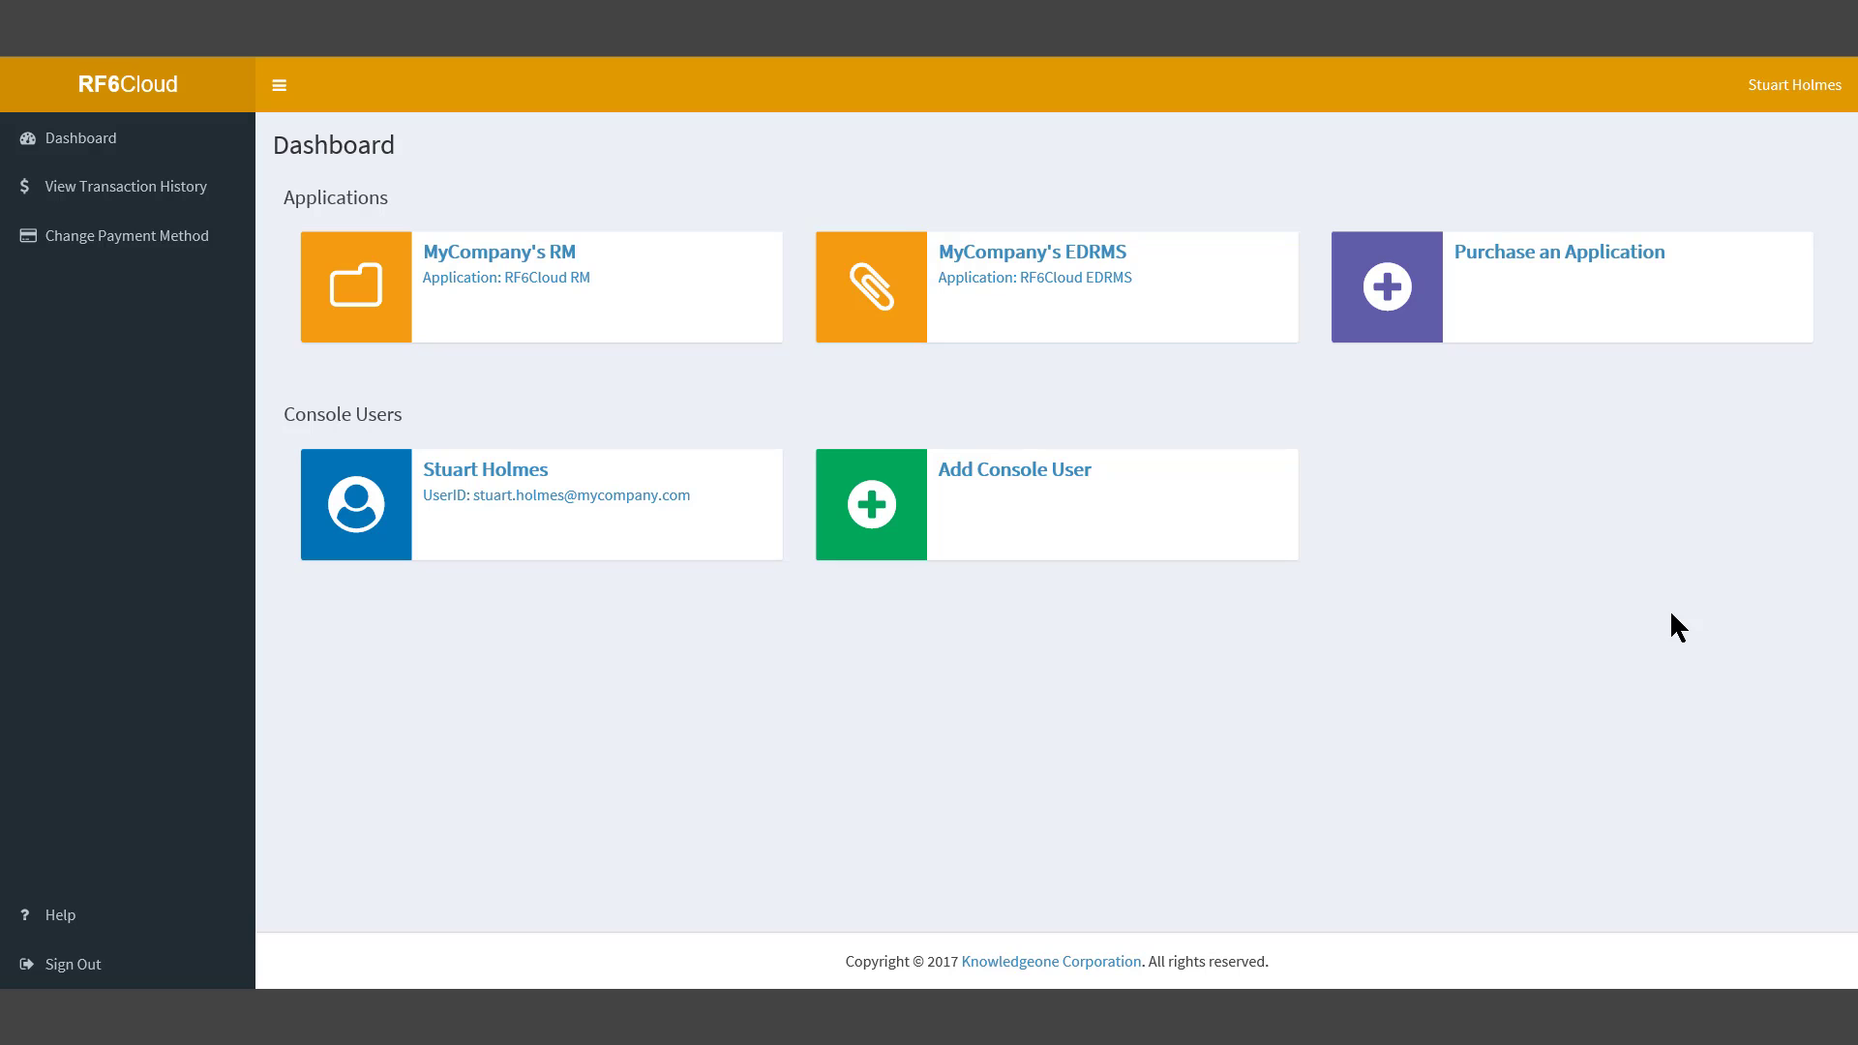
# Start a new physical document profile in the record profiles of MyCompany's EDRMS.
pyautogui.click(1062, 290)
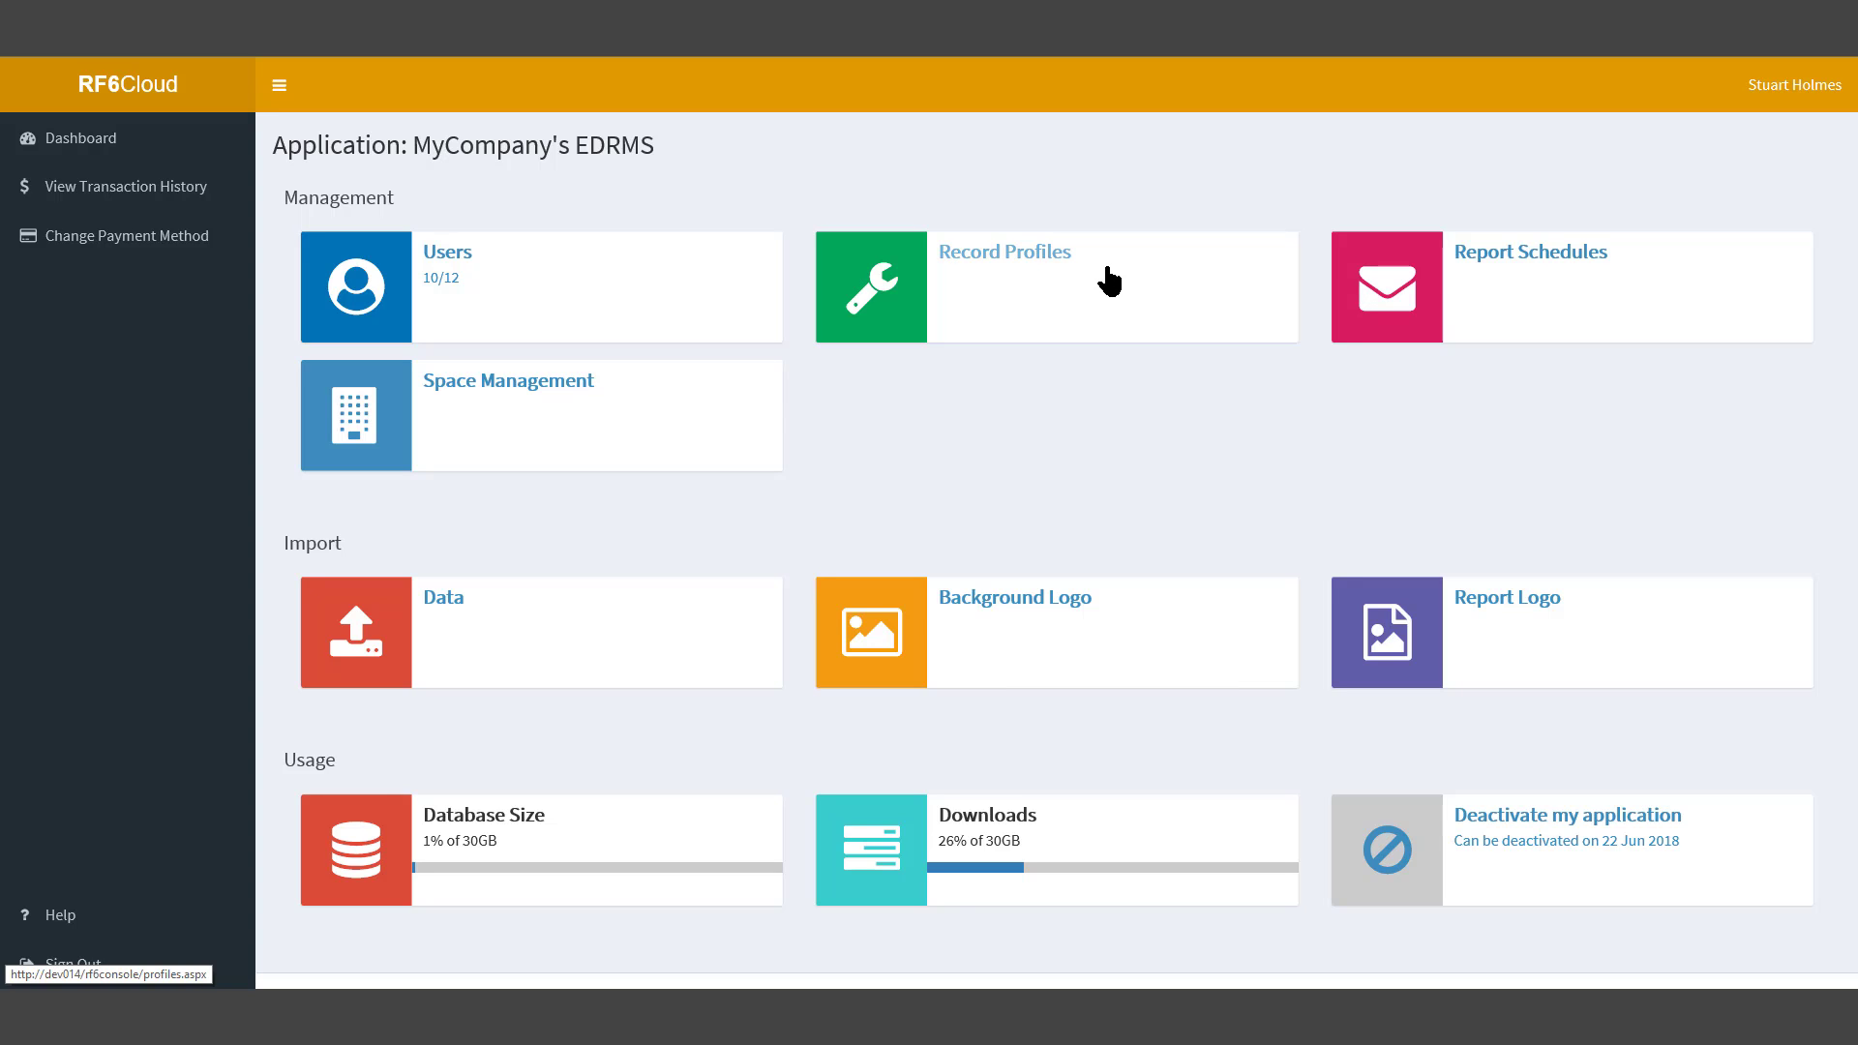
pyautogui.click(1108, 279)
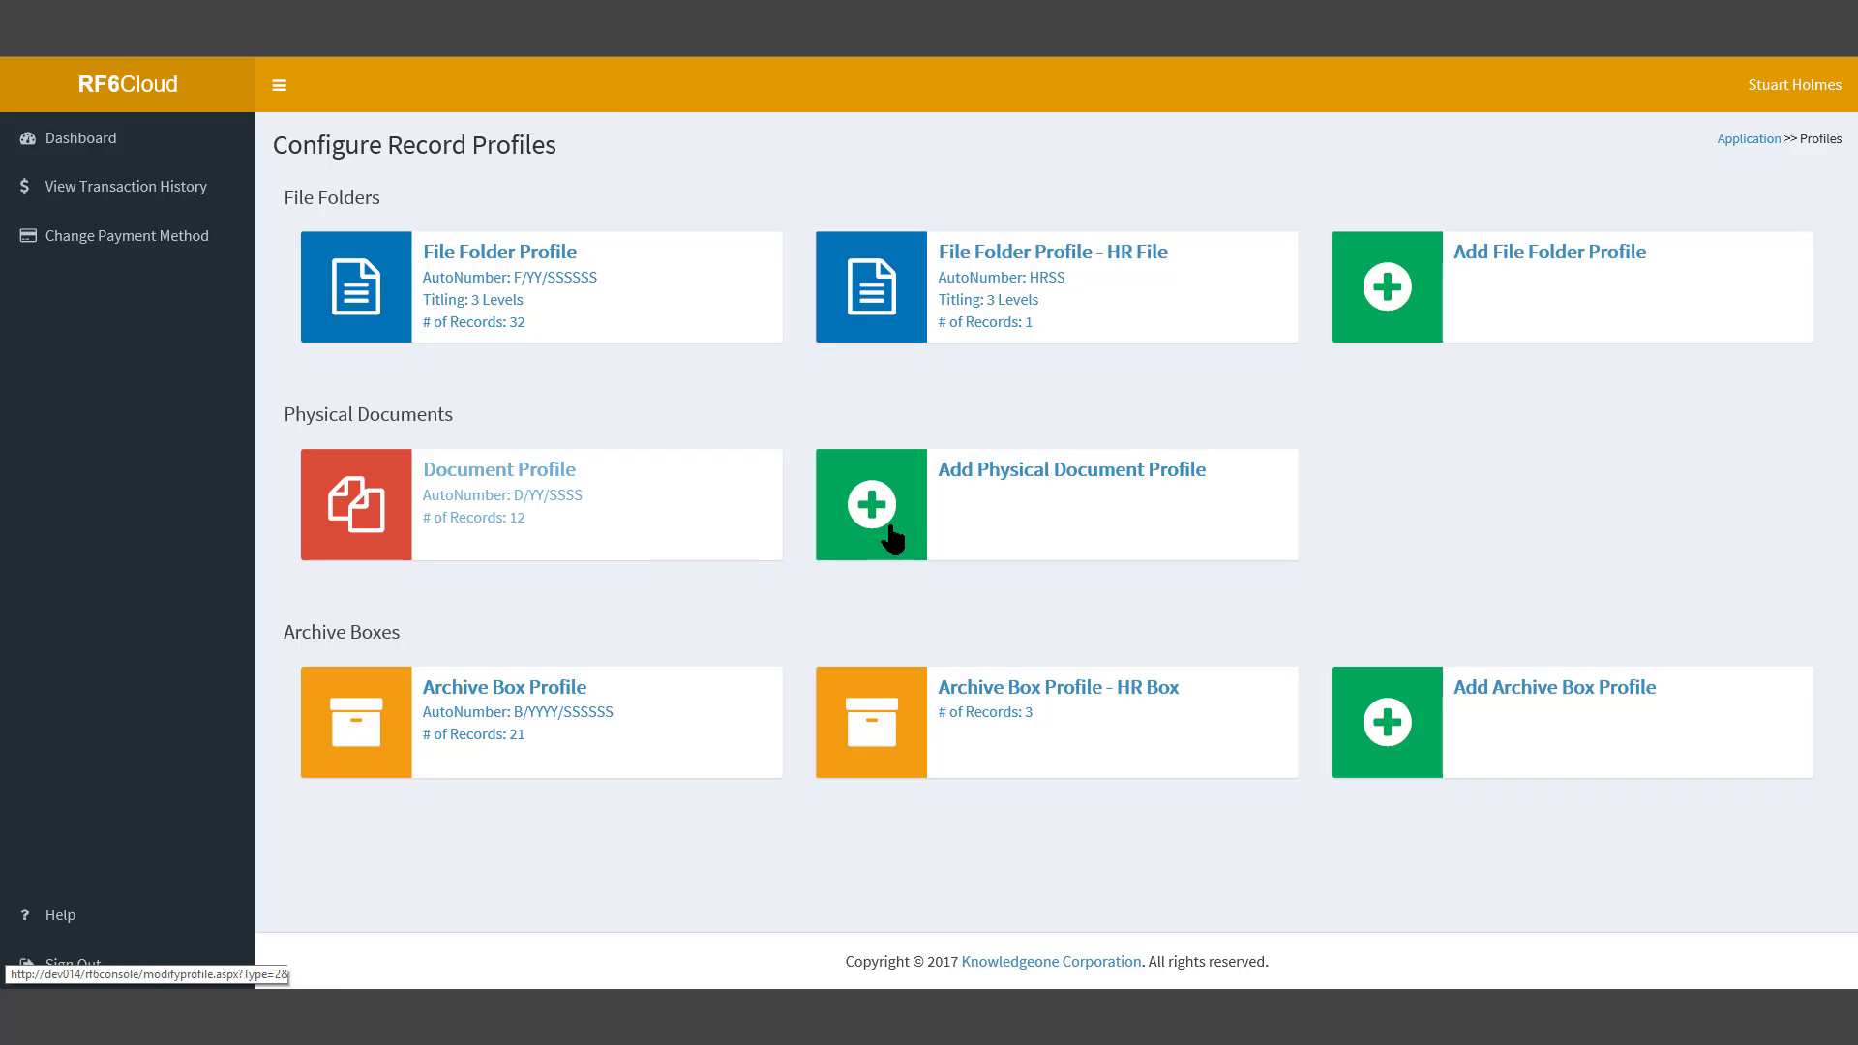
pyautogui.click(965, 521)
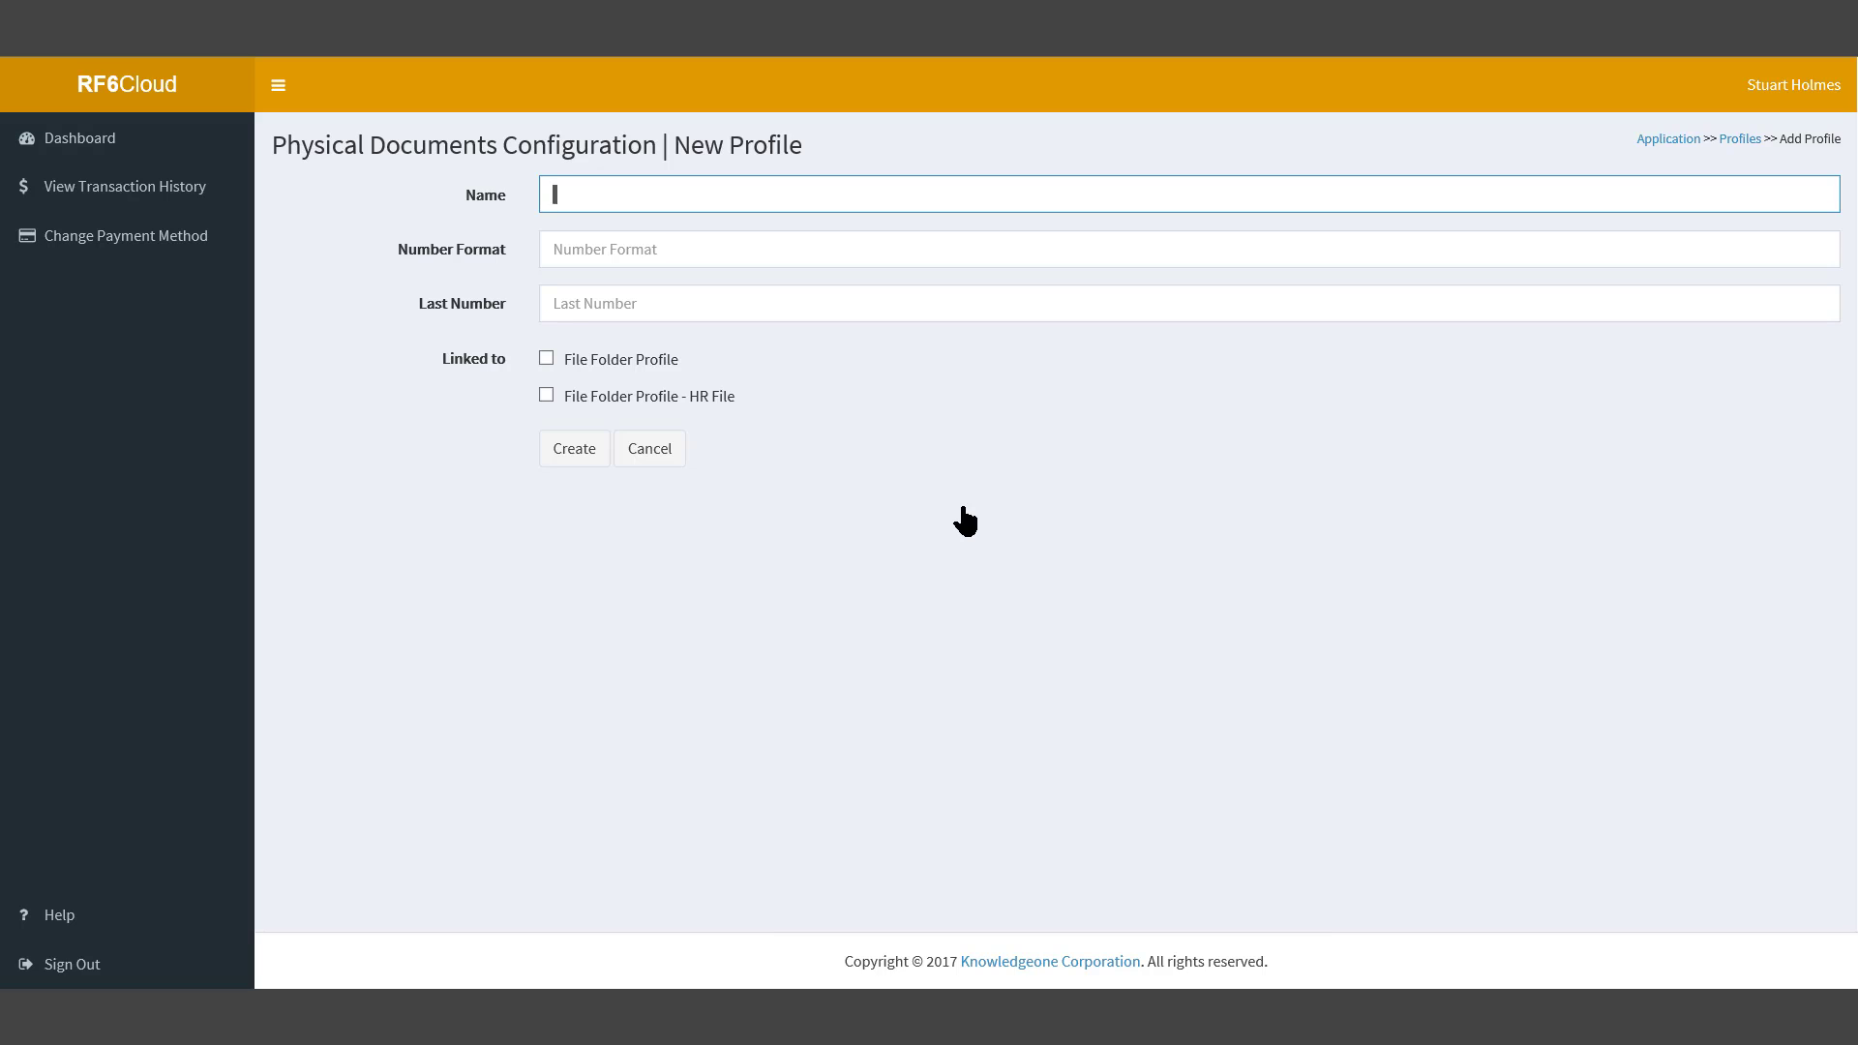
# Create the profile "Document Profile - HR Documents" with number format HR/SSSS and last number 1000, linked to File Folder Profile - HR File.
pyautogui.write('Document Profile - HR Documents')
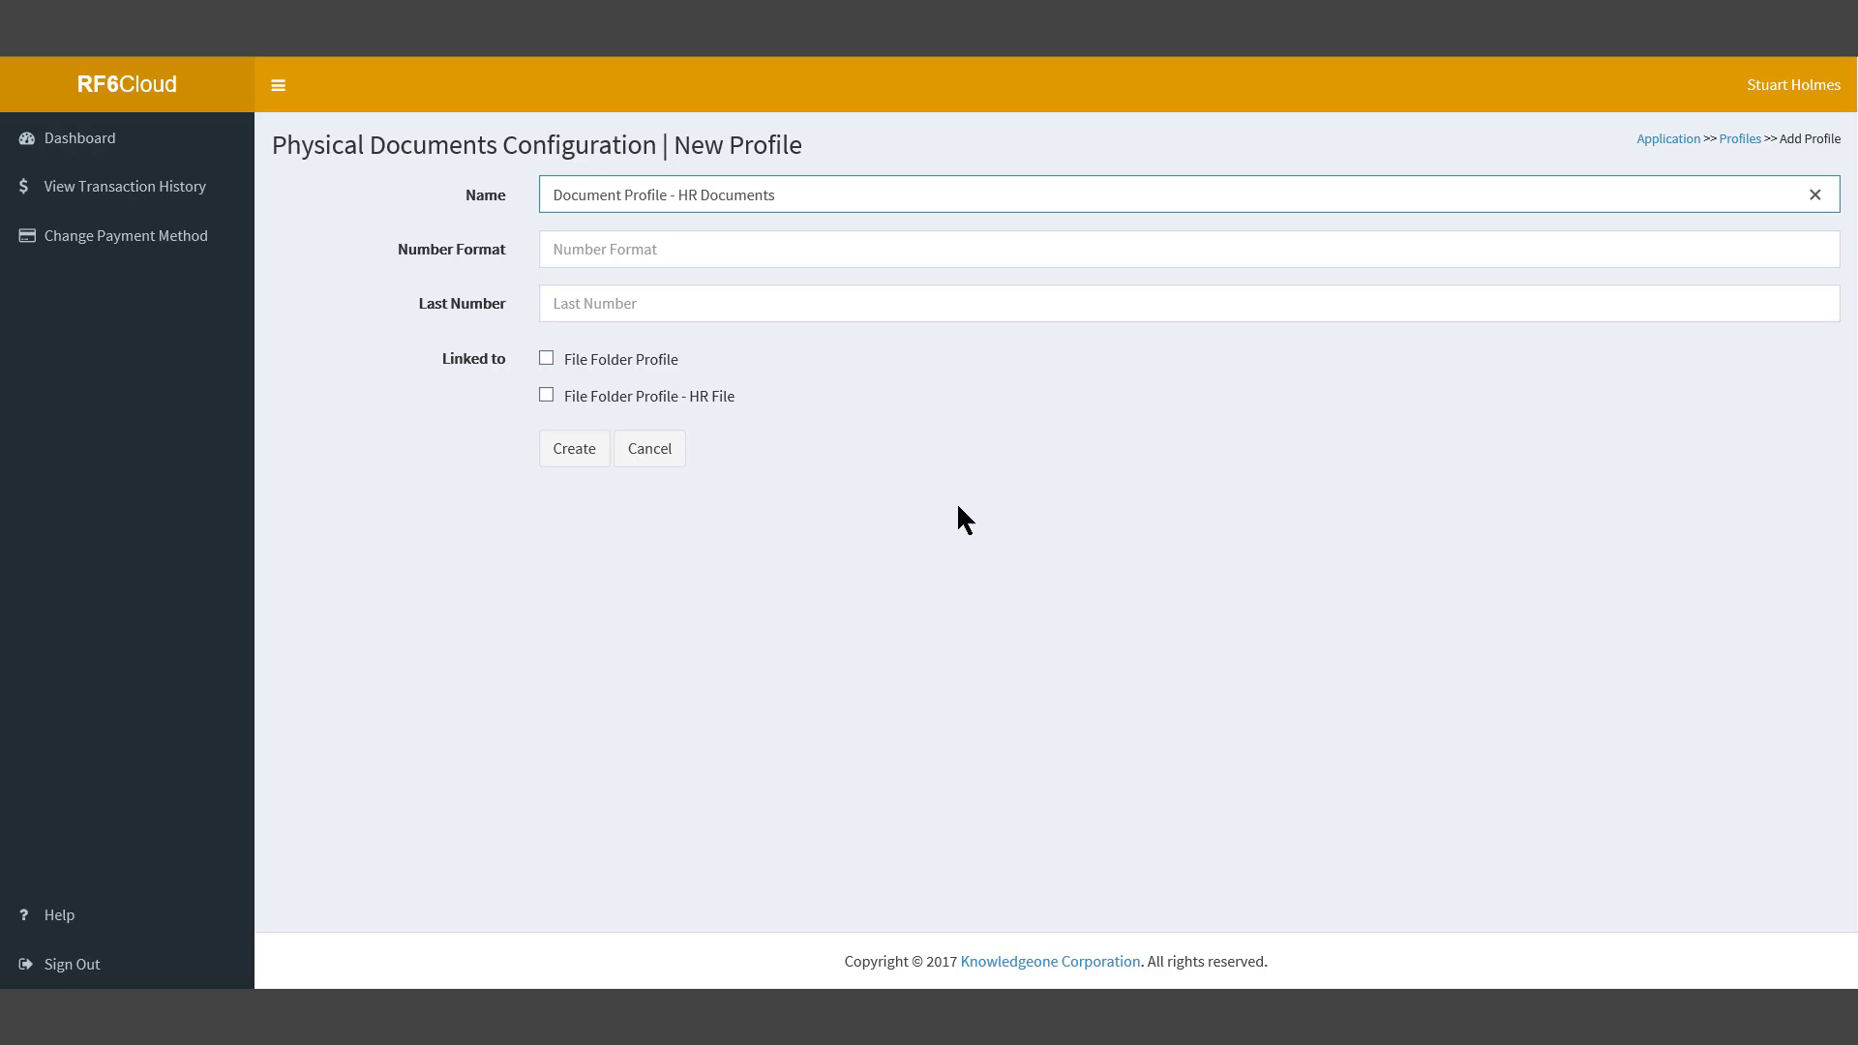
pyautogui.click(735, 246)
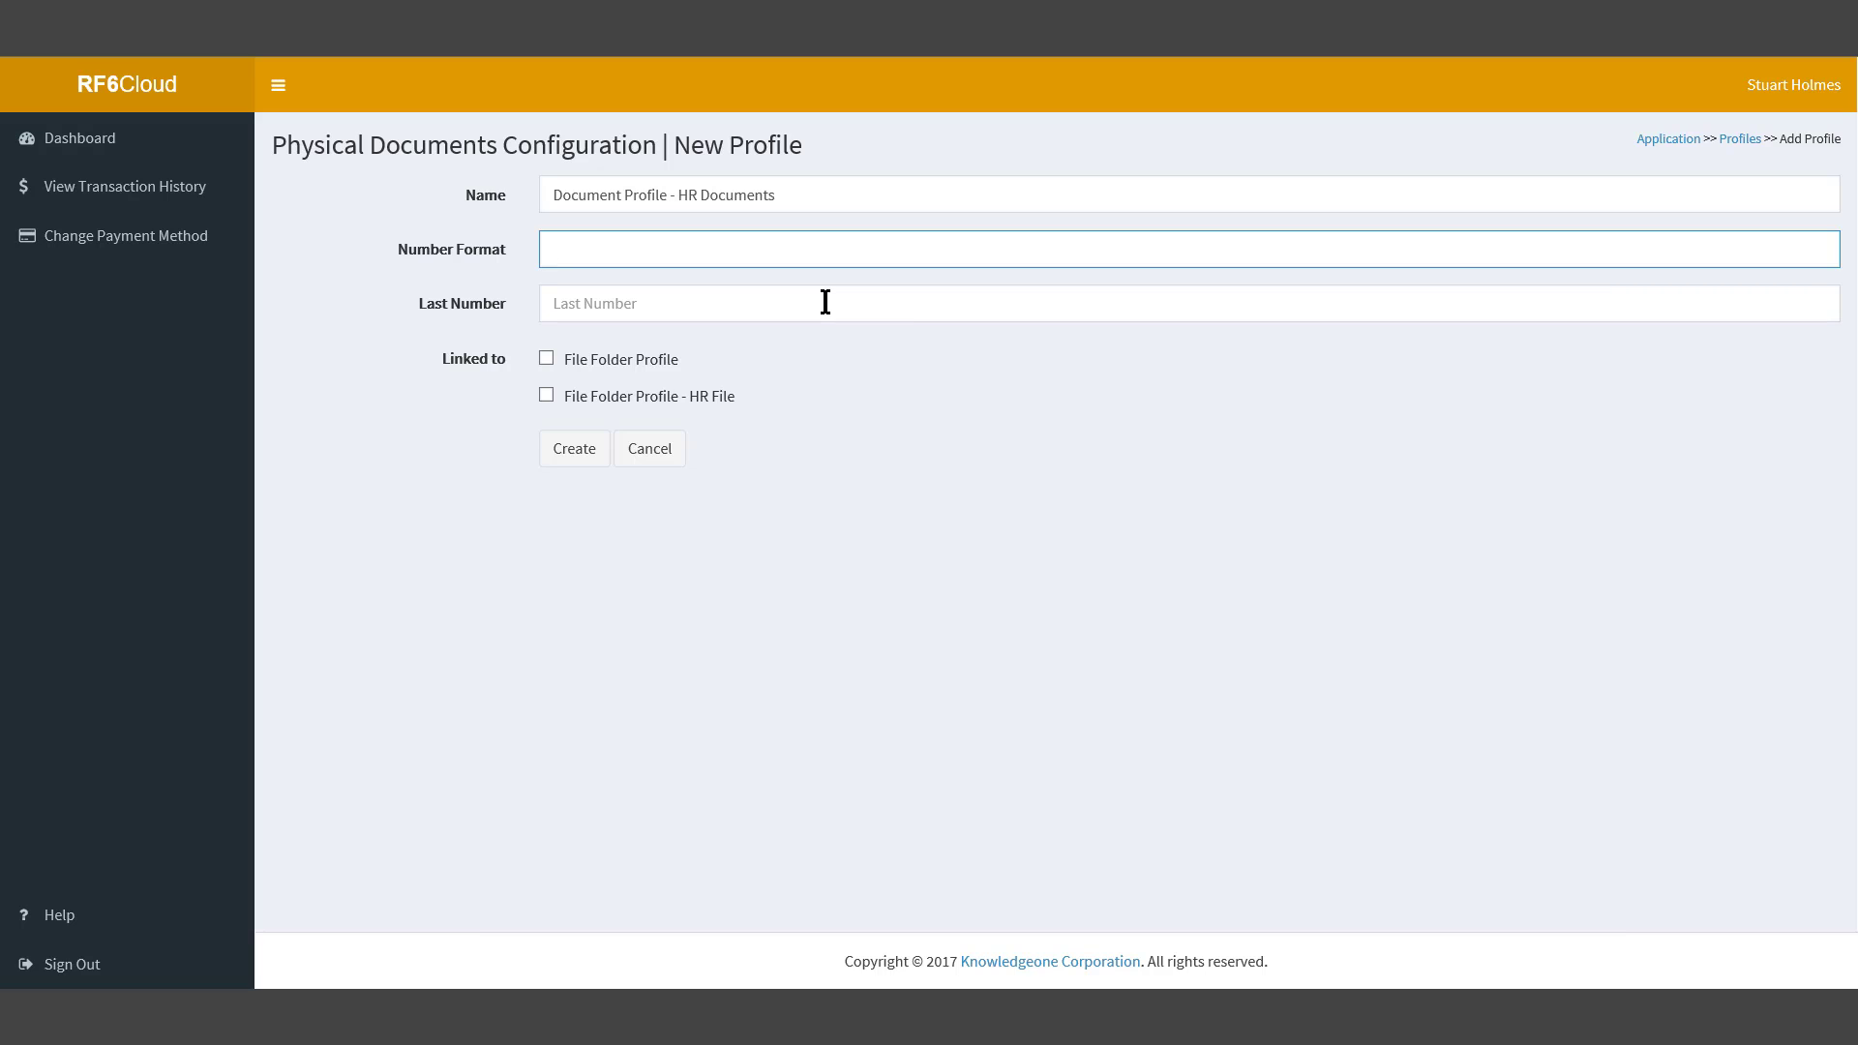
pyautogui.write('HR/SSSS')
pyautogui.click(751, 298)
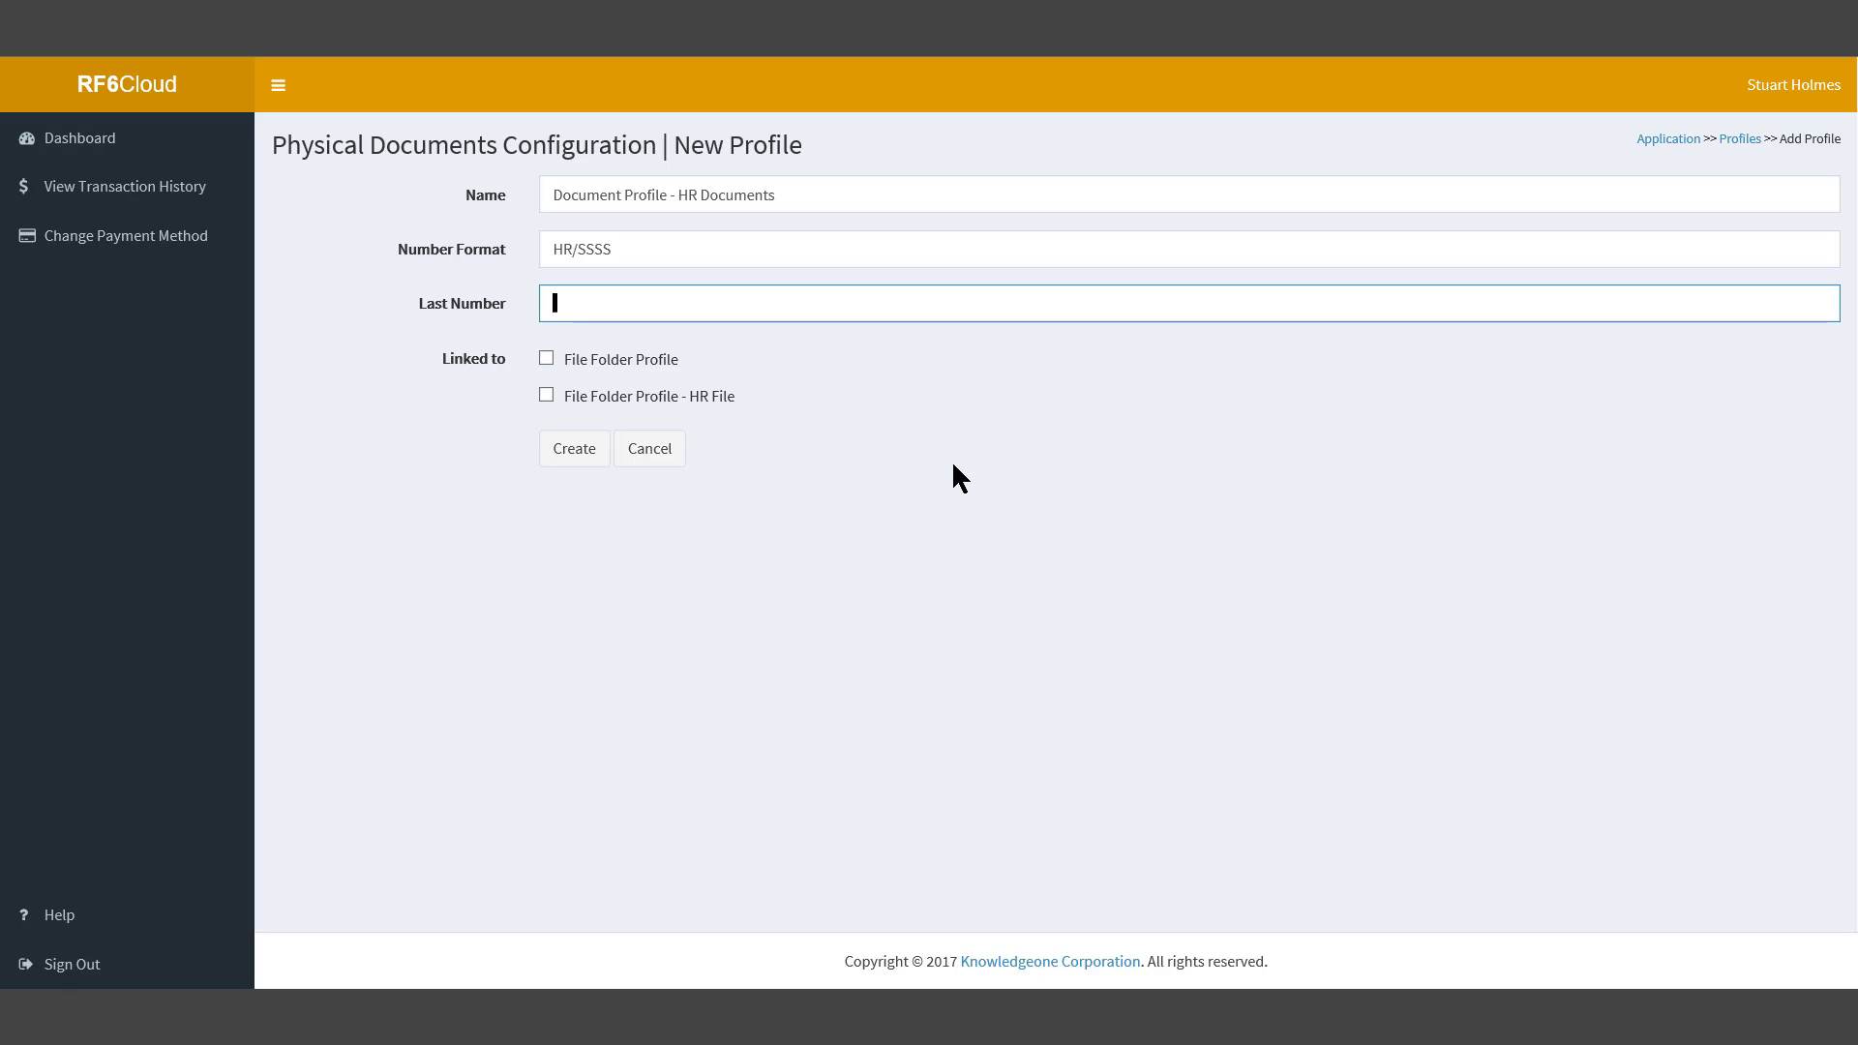
pyautogui.write('1000')
pyautogui.click(547, 395)
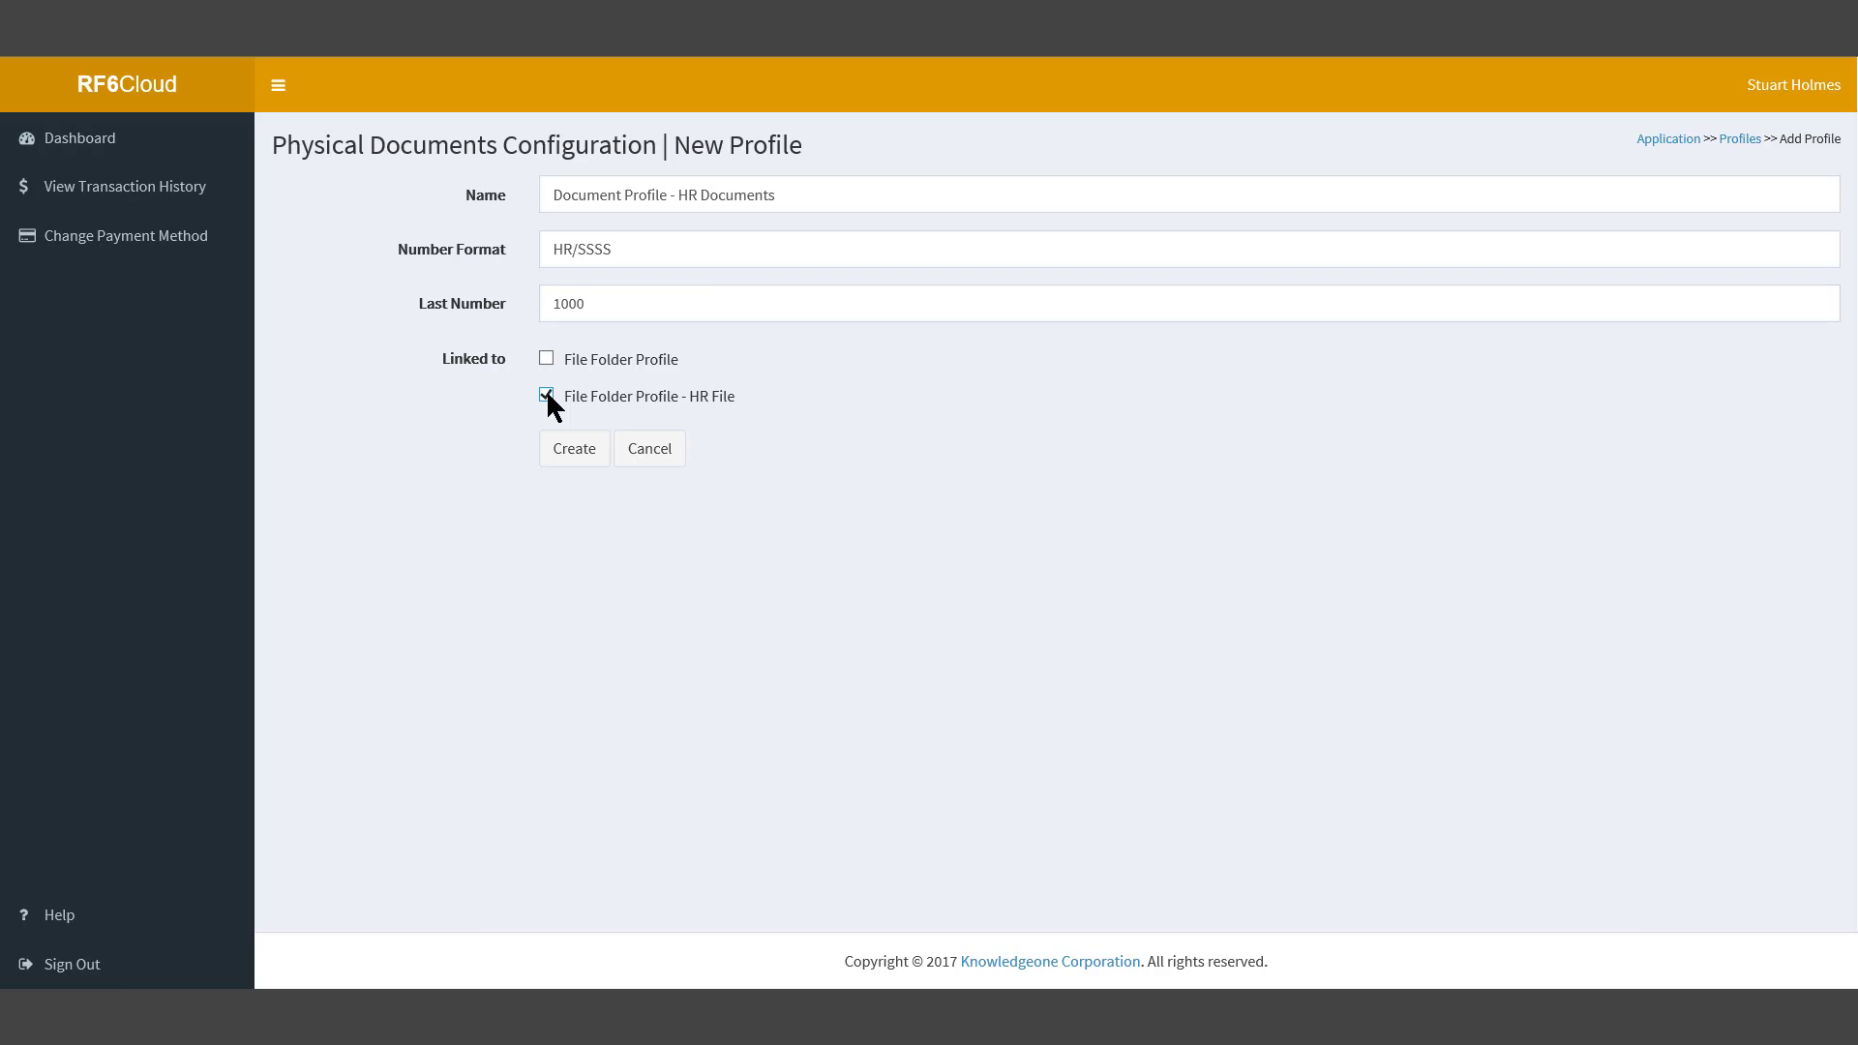
pyautogui.click(572, 462)
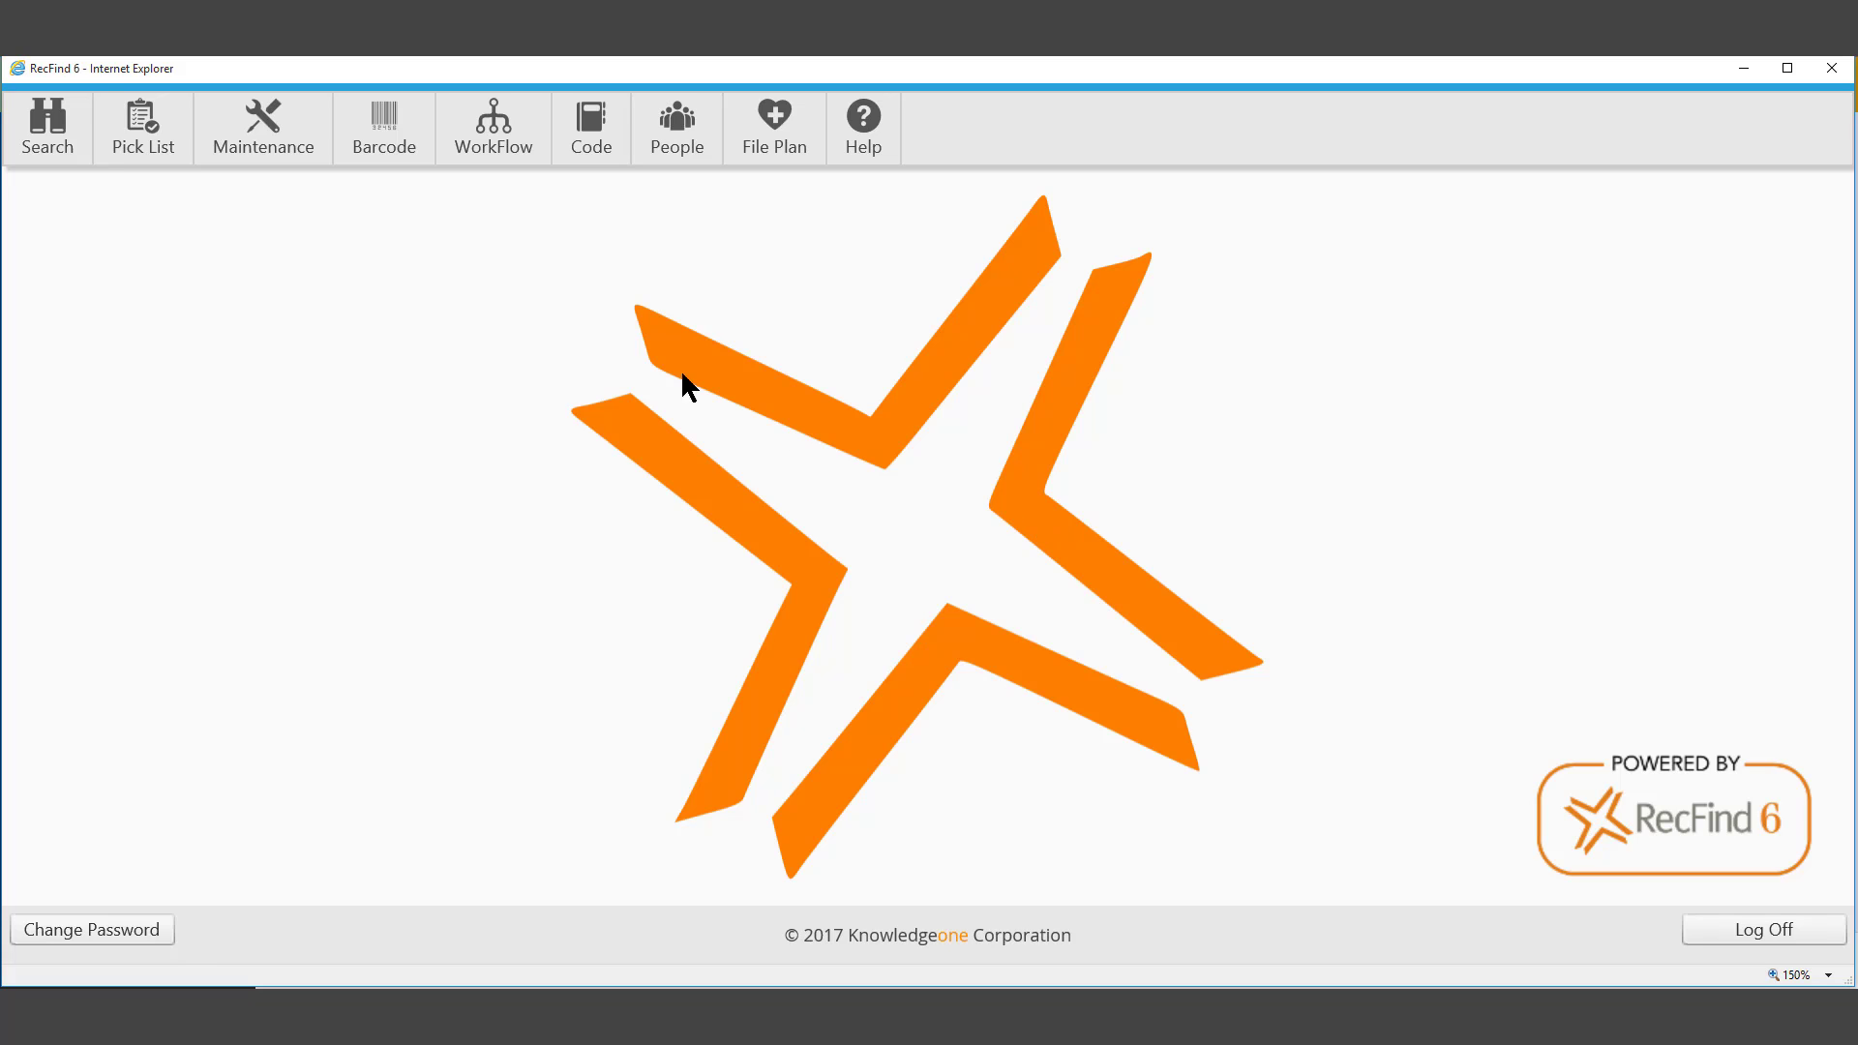
# Switch to RecFind 6 and add a Document Profile - HR Documents record attached to file HR5001.
pyautogui.click(259, 135)
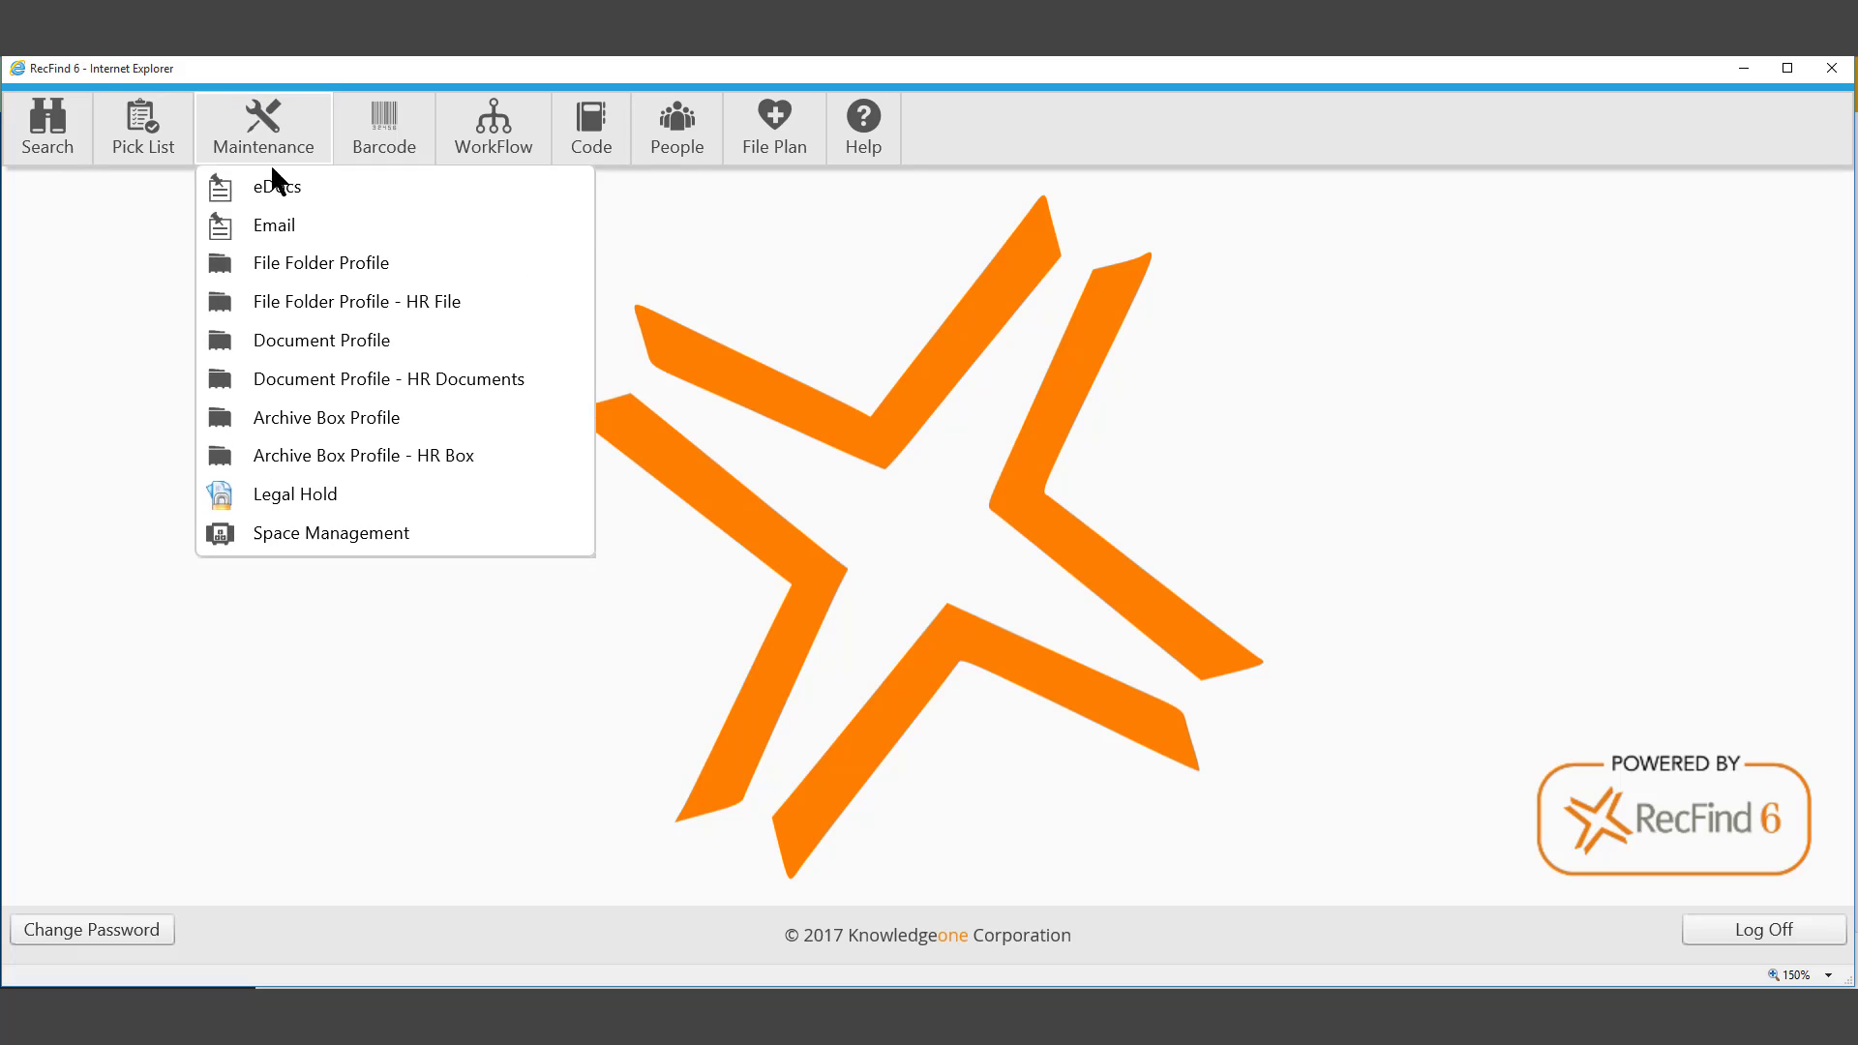
pyautogui.click(562, 391)
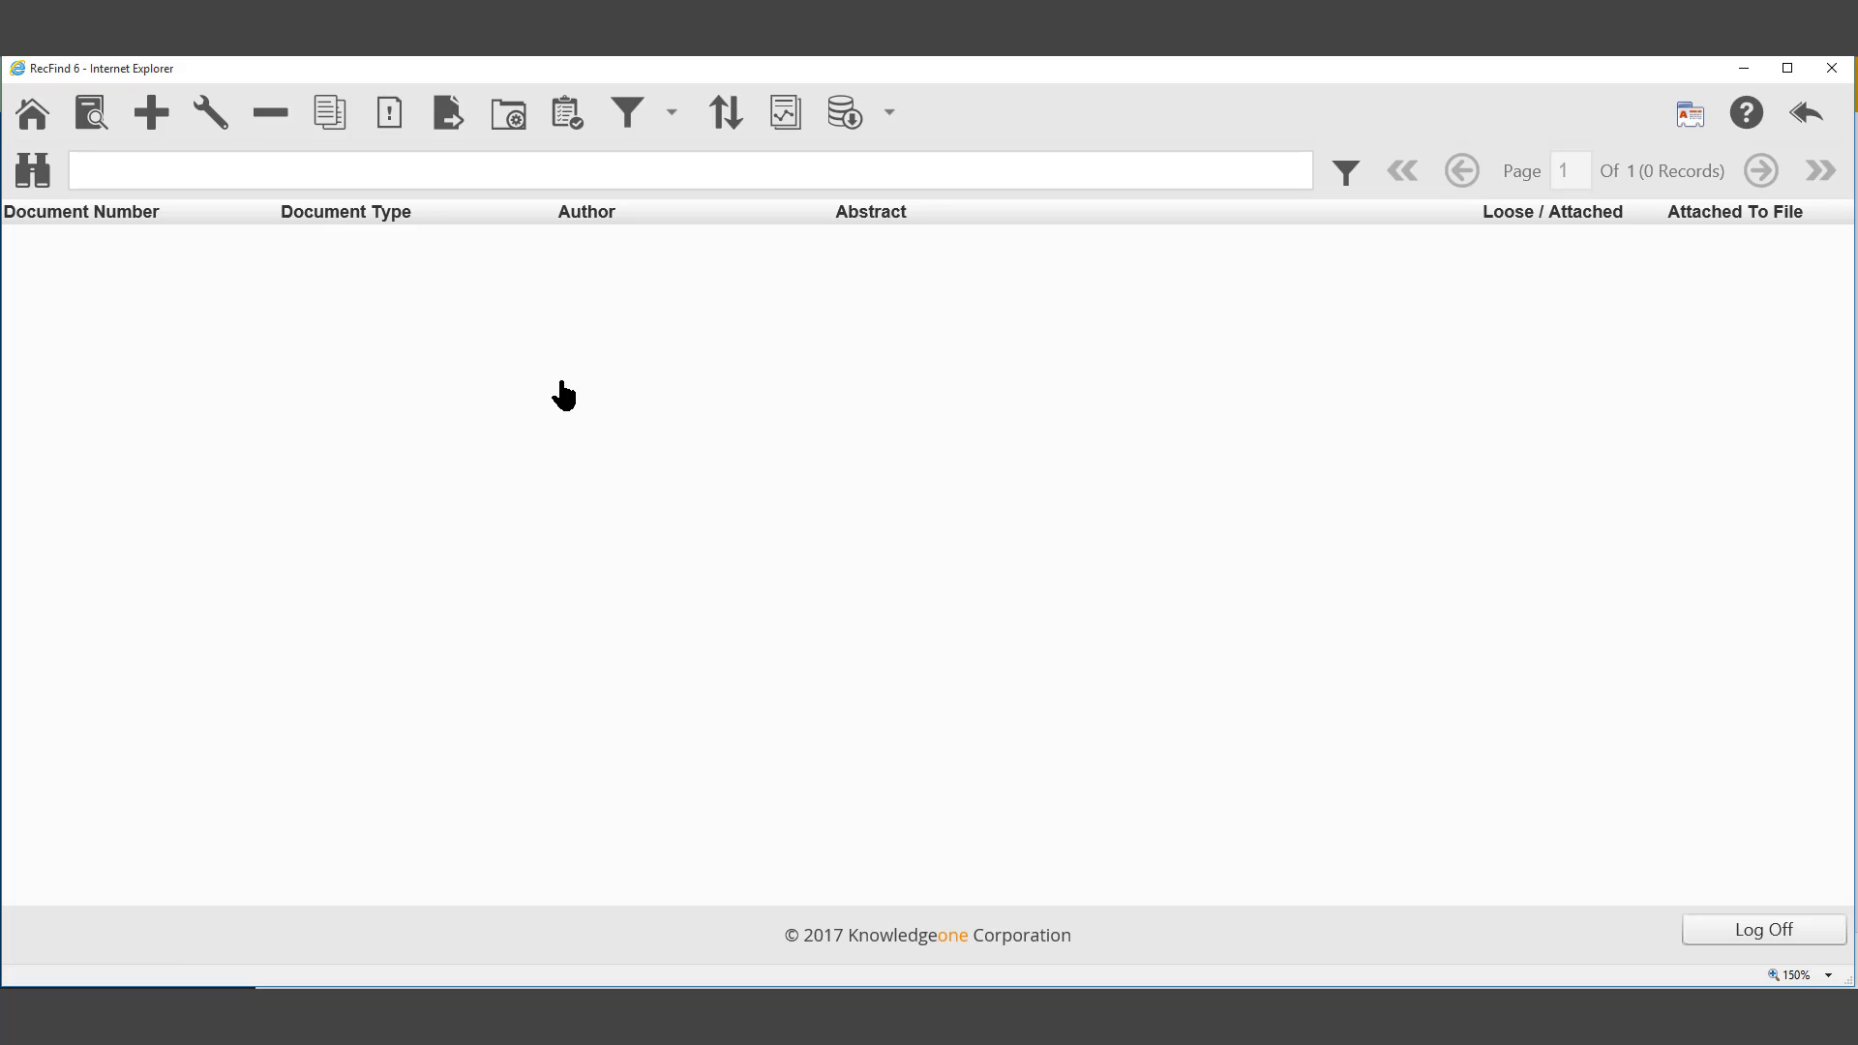
pyautogui.click(153, 121)
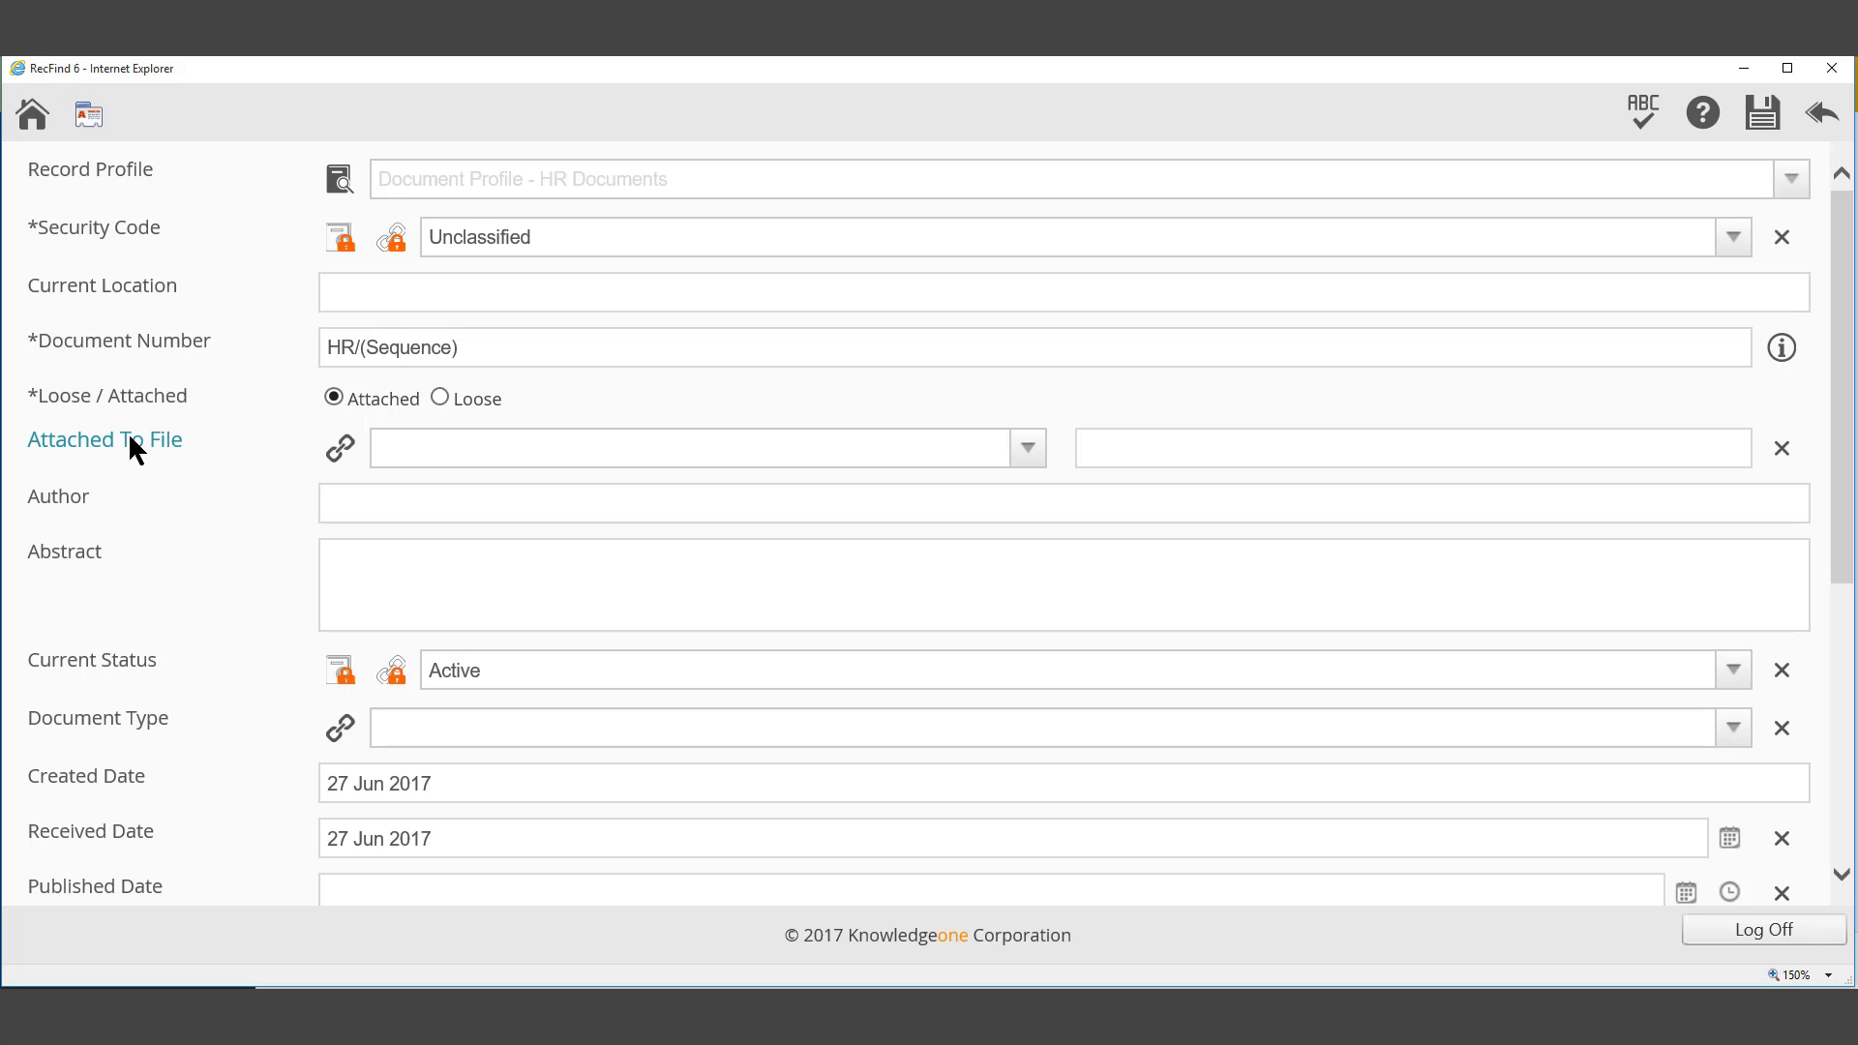
pyautogui.click(342, 449)
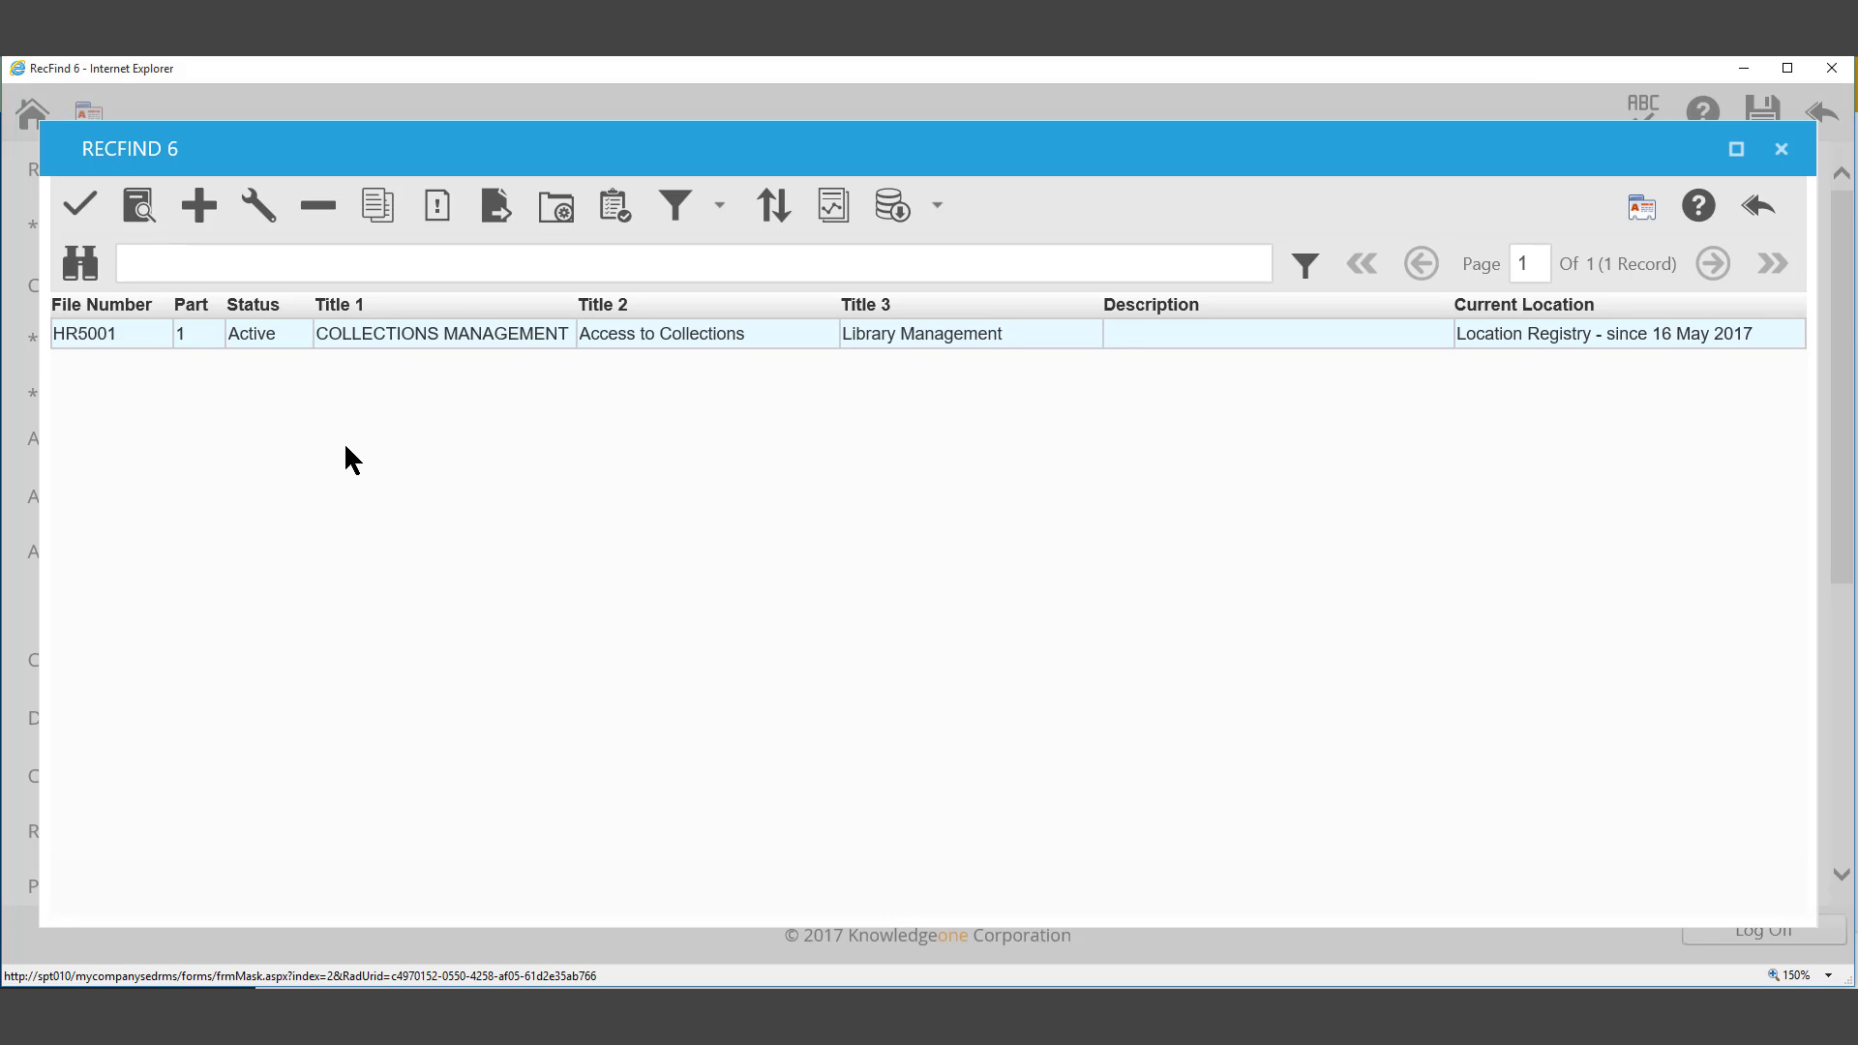
pyautogui.click(346, 333)
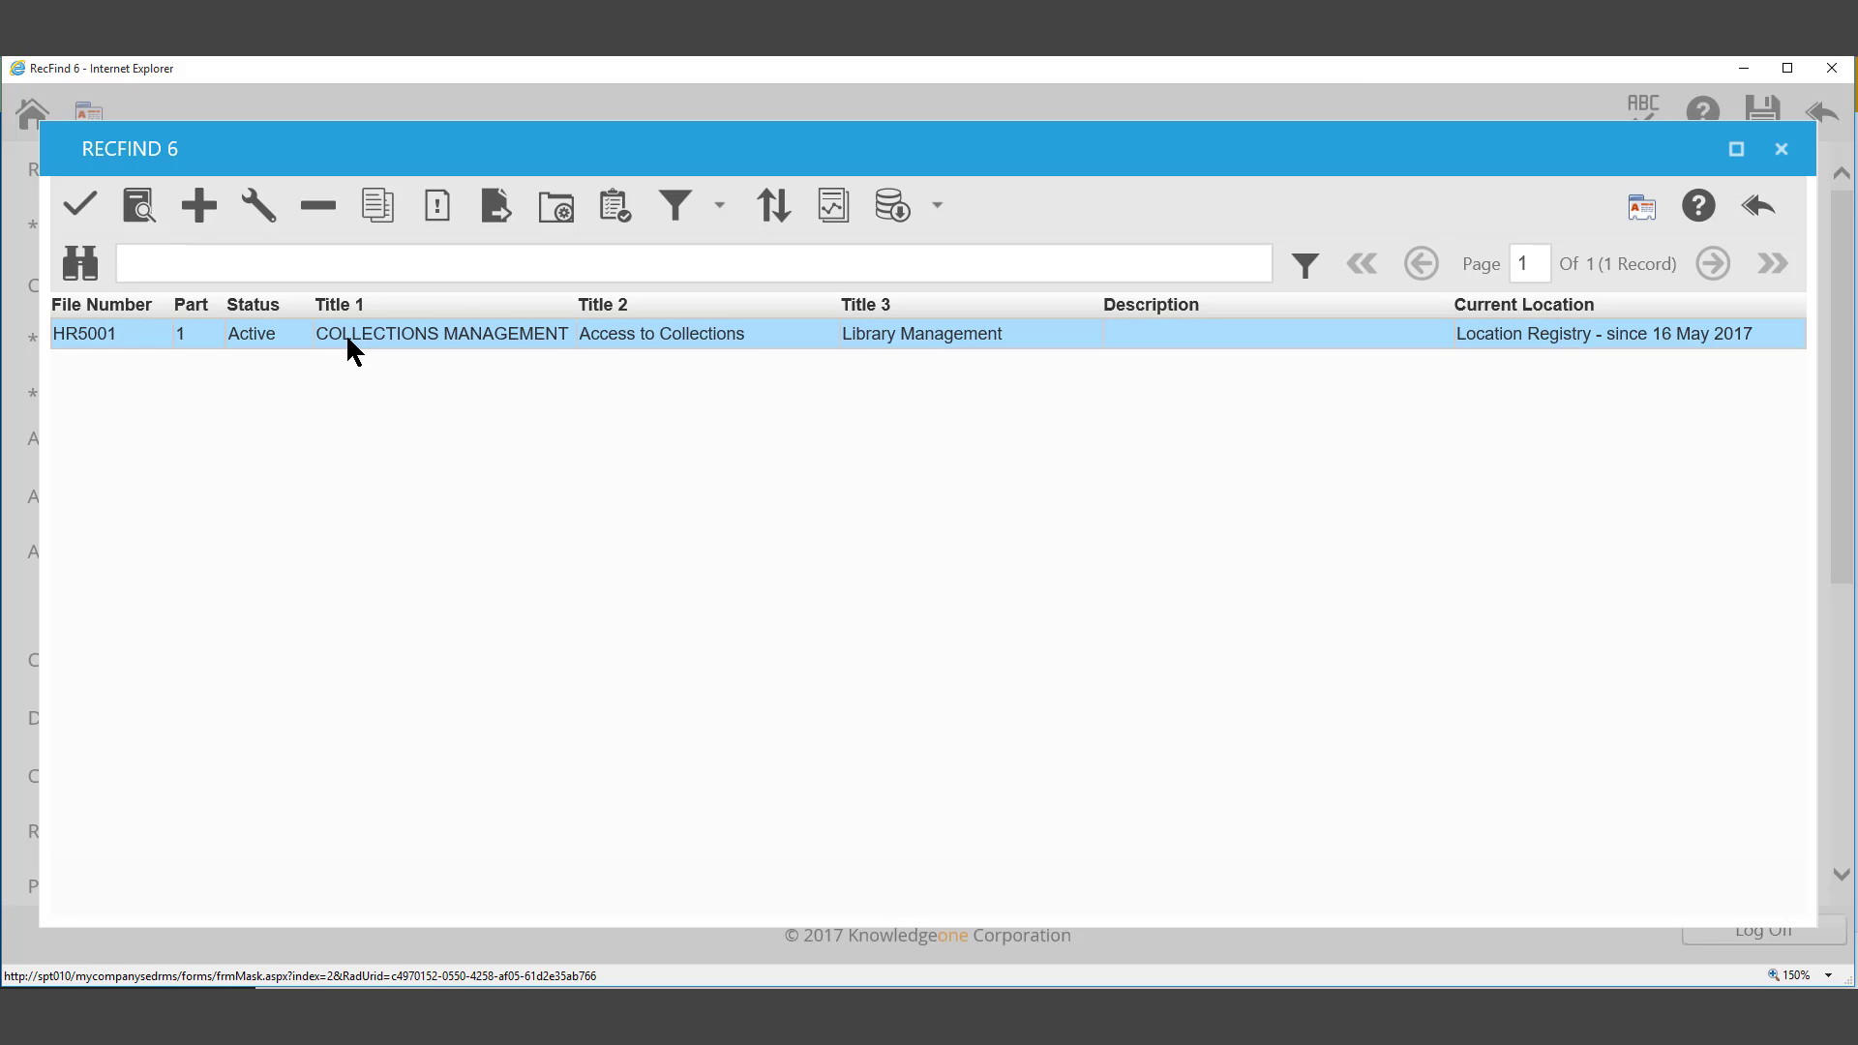
pyautogui.click(105, 229)
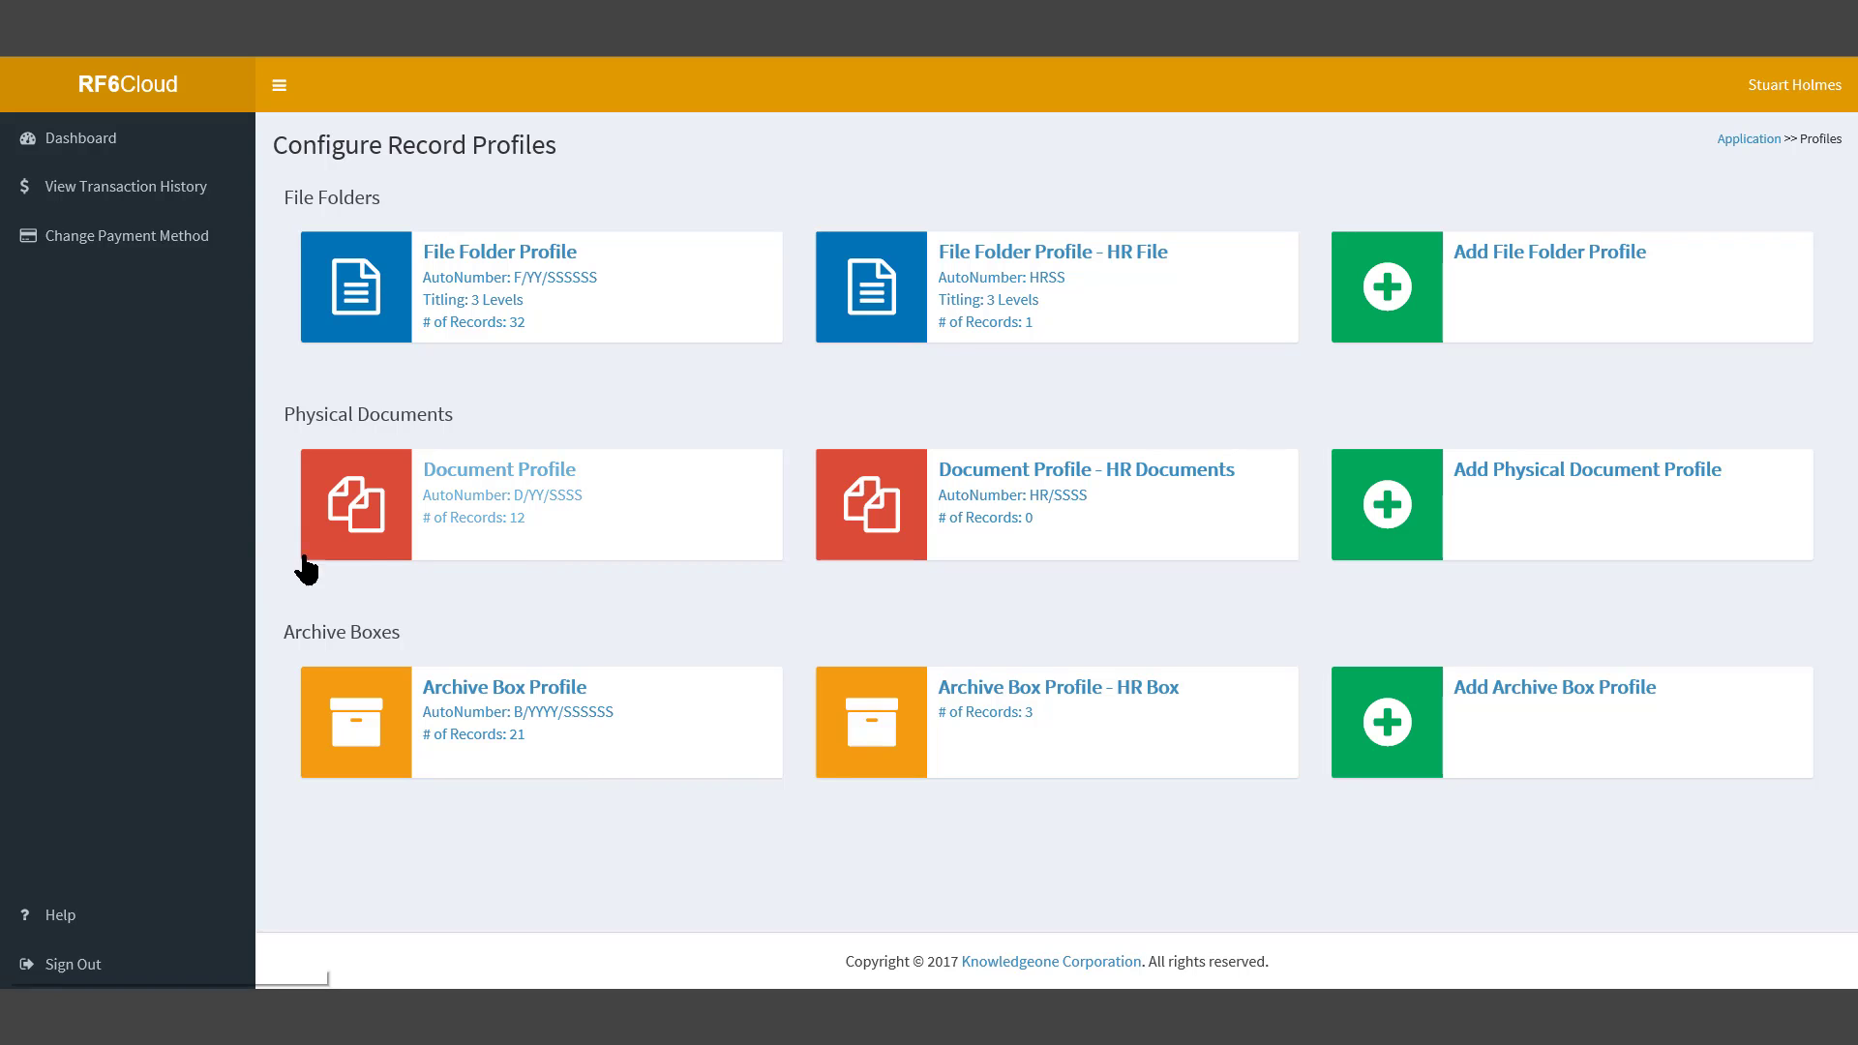
# Switch to the RF6Cloud console, review the Document Profile - HR Documents settings, and try to delete that profile.
pyautogui.click(1140, 534)
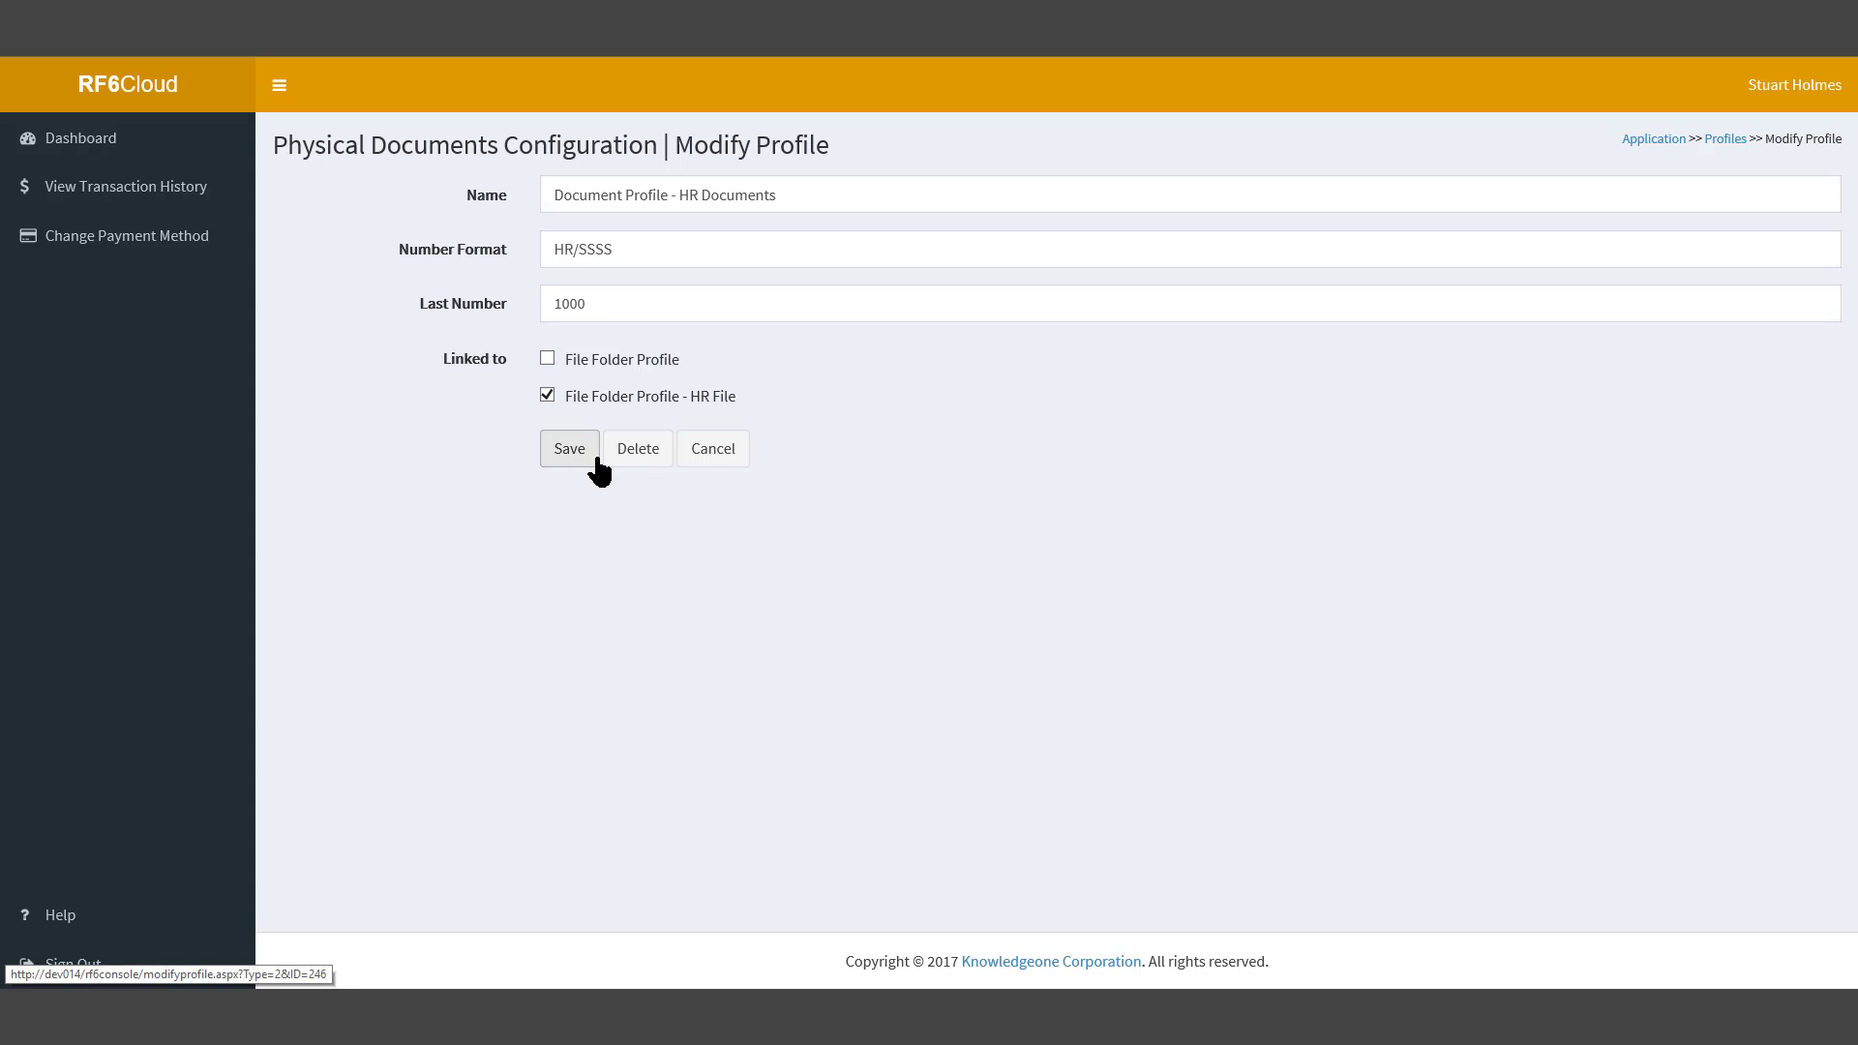
pyautogui.click(711, 455)
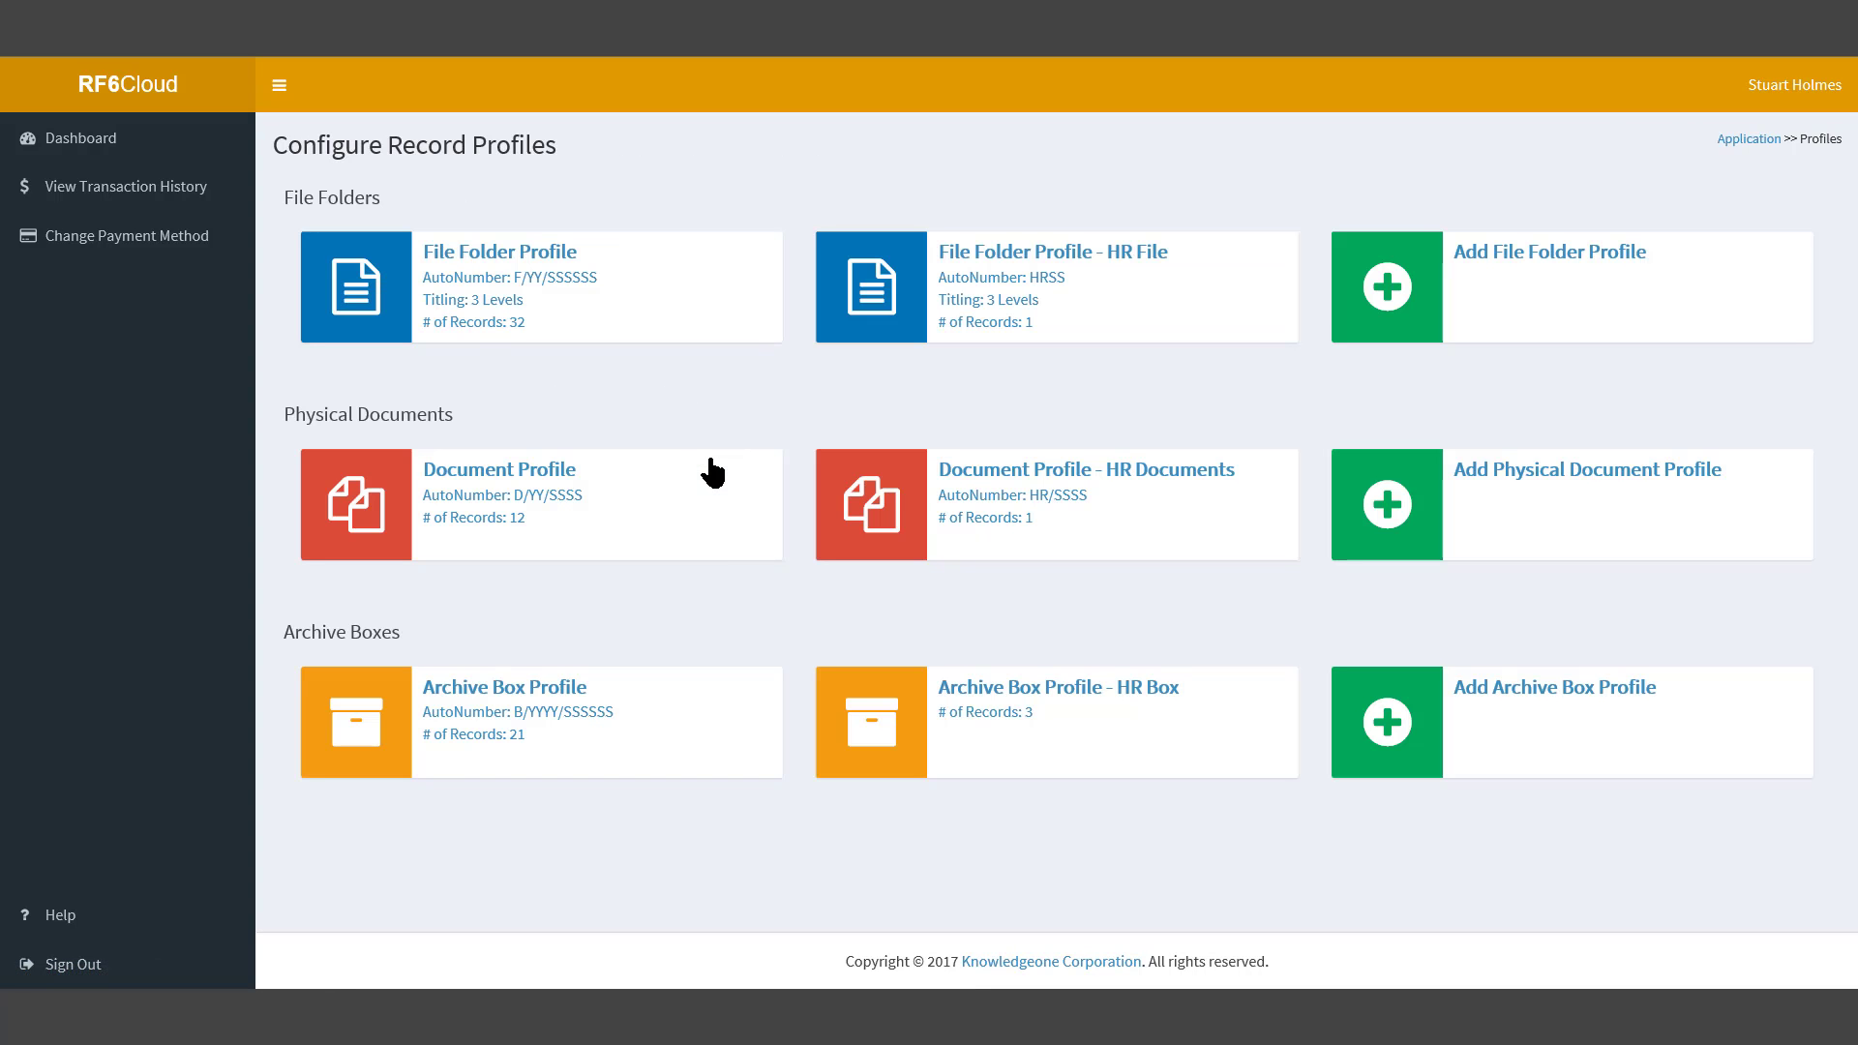
pyautogui.click(1232, 498)
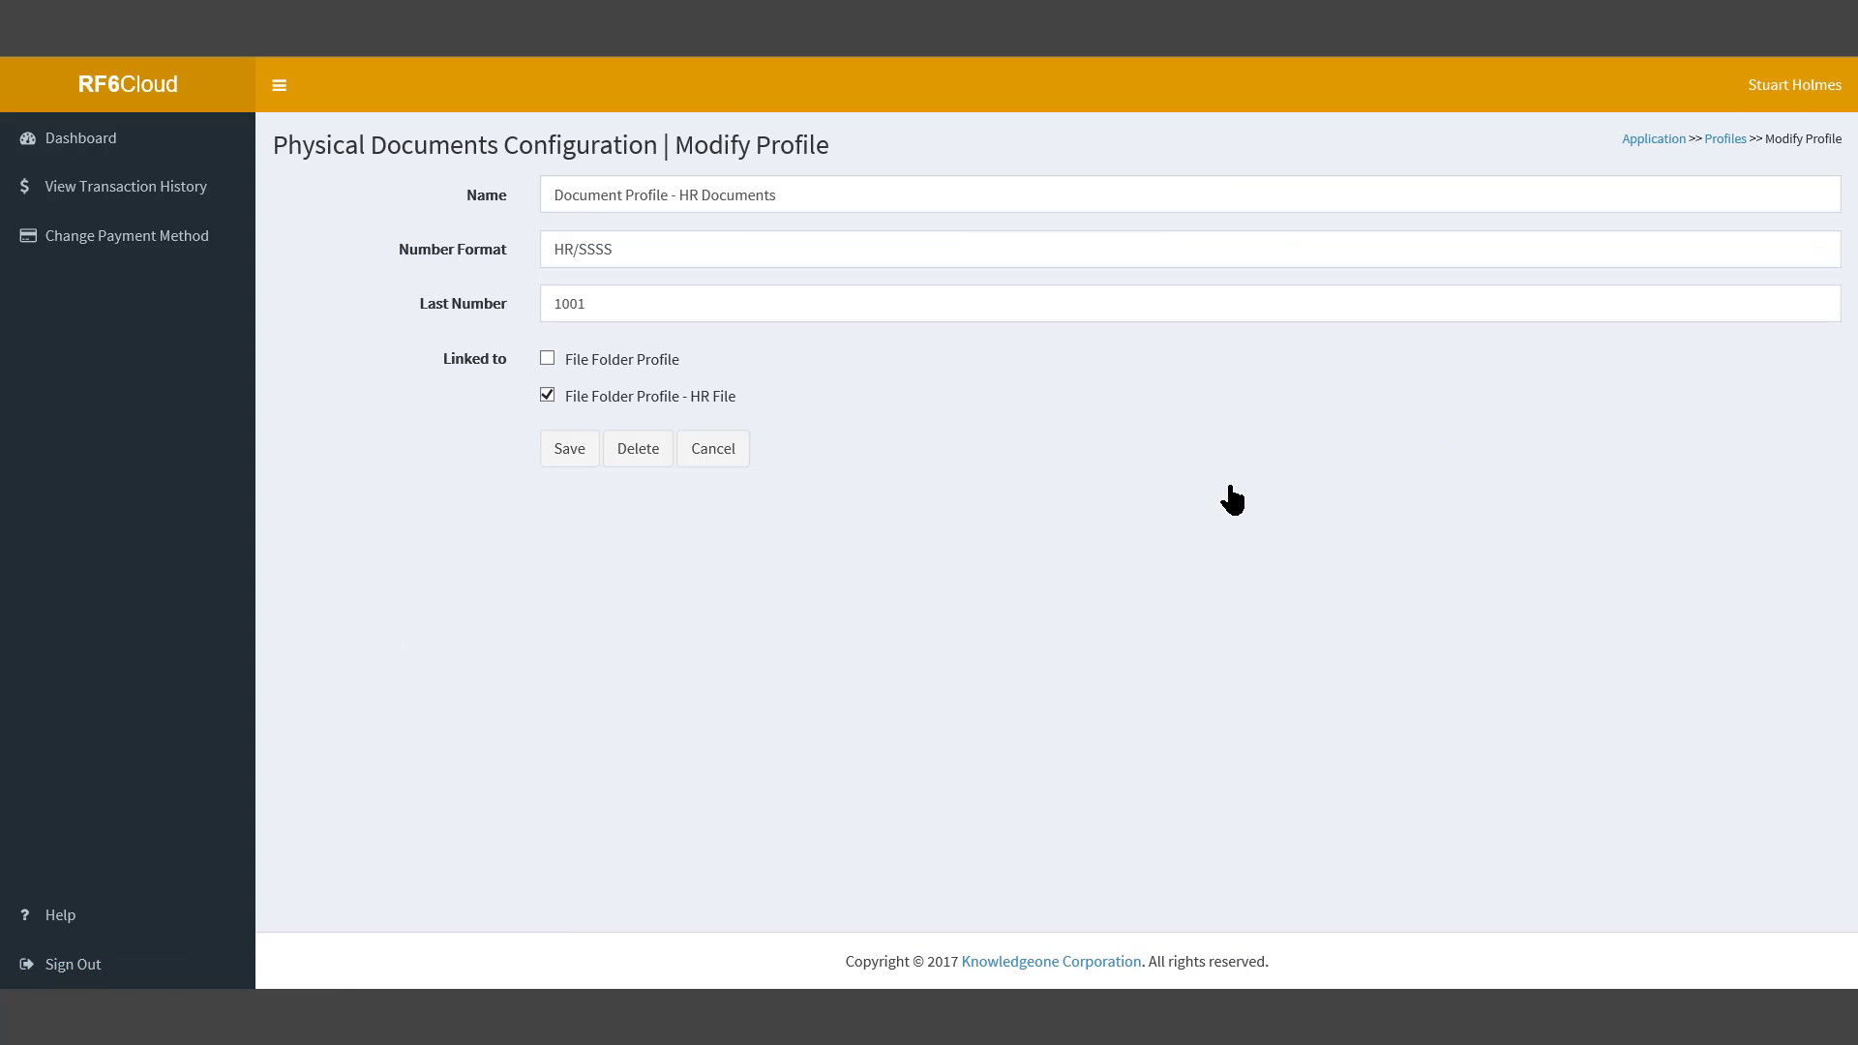
pyautogui.click(661, 462)
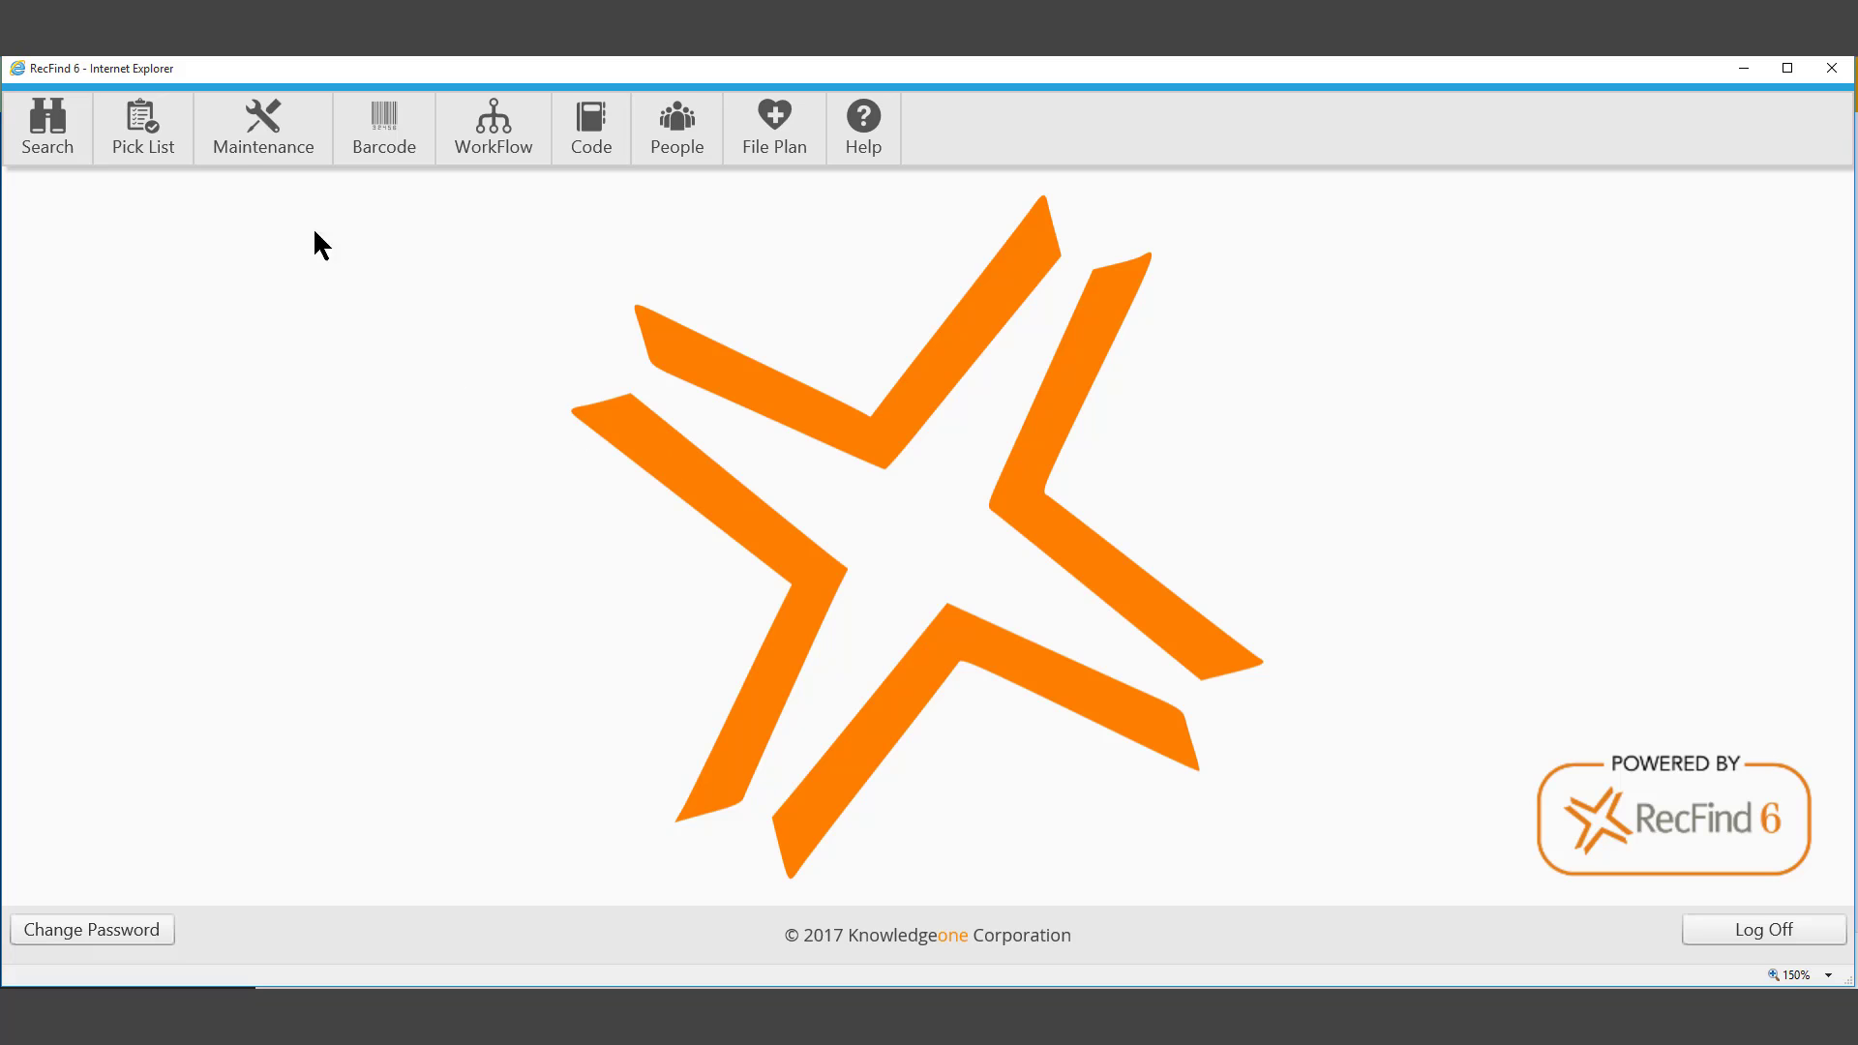
# Switch to RecFind 6, delete record HR/1001 from Document Profile - HR Documents, and return to the home page.
pyautogui.click(241, 138)
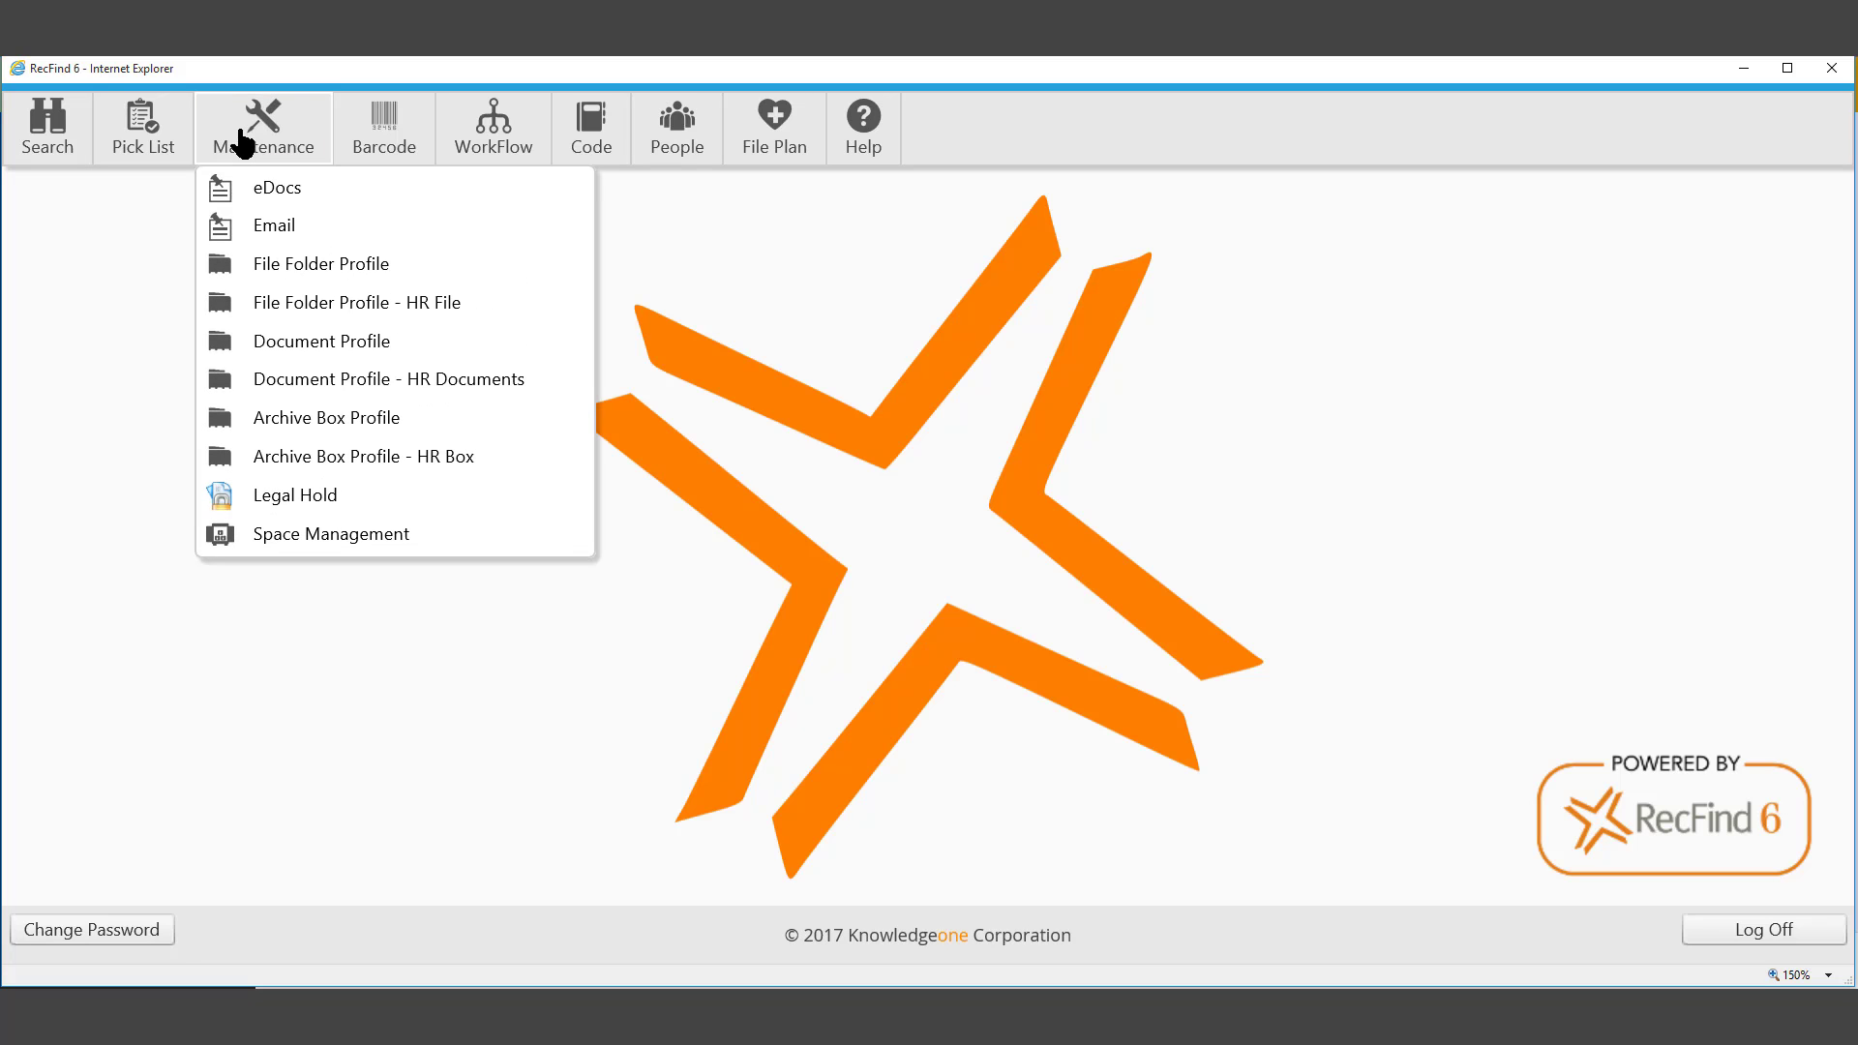
pyautogui.click(349, 379)
pyautogui.click(367, 242)
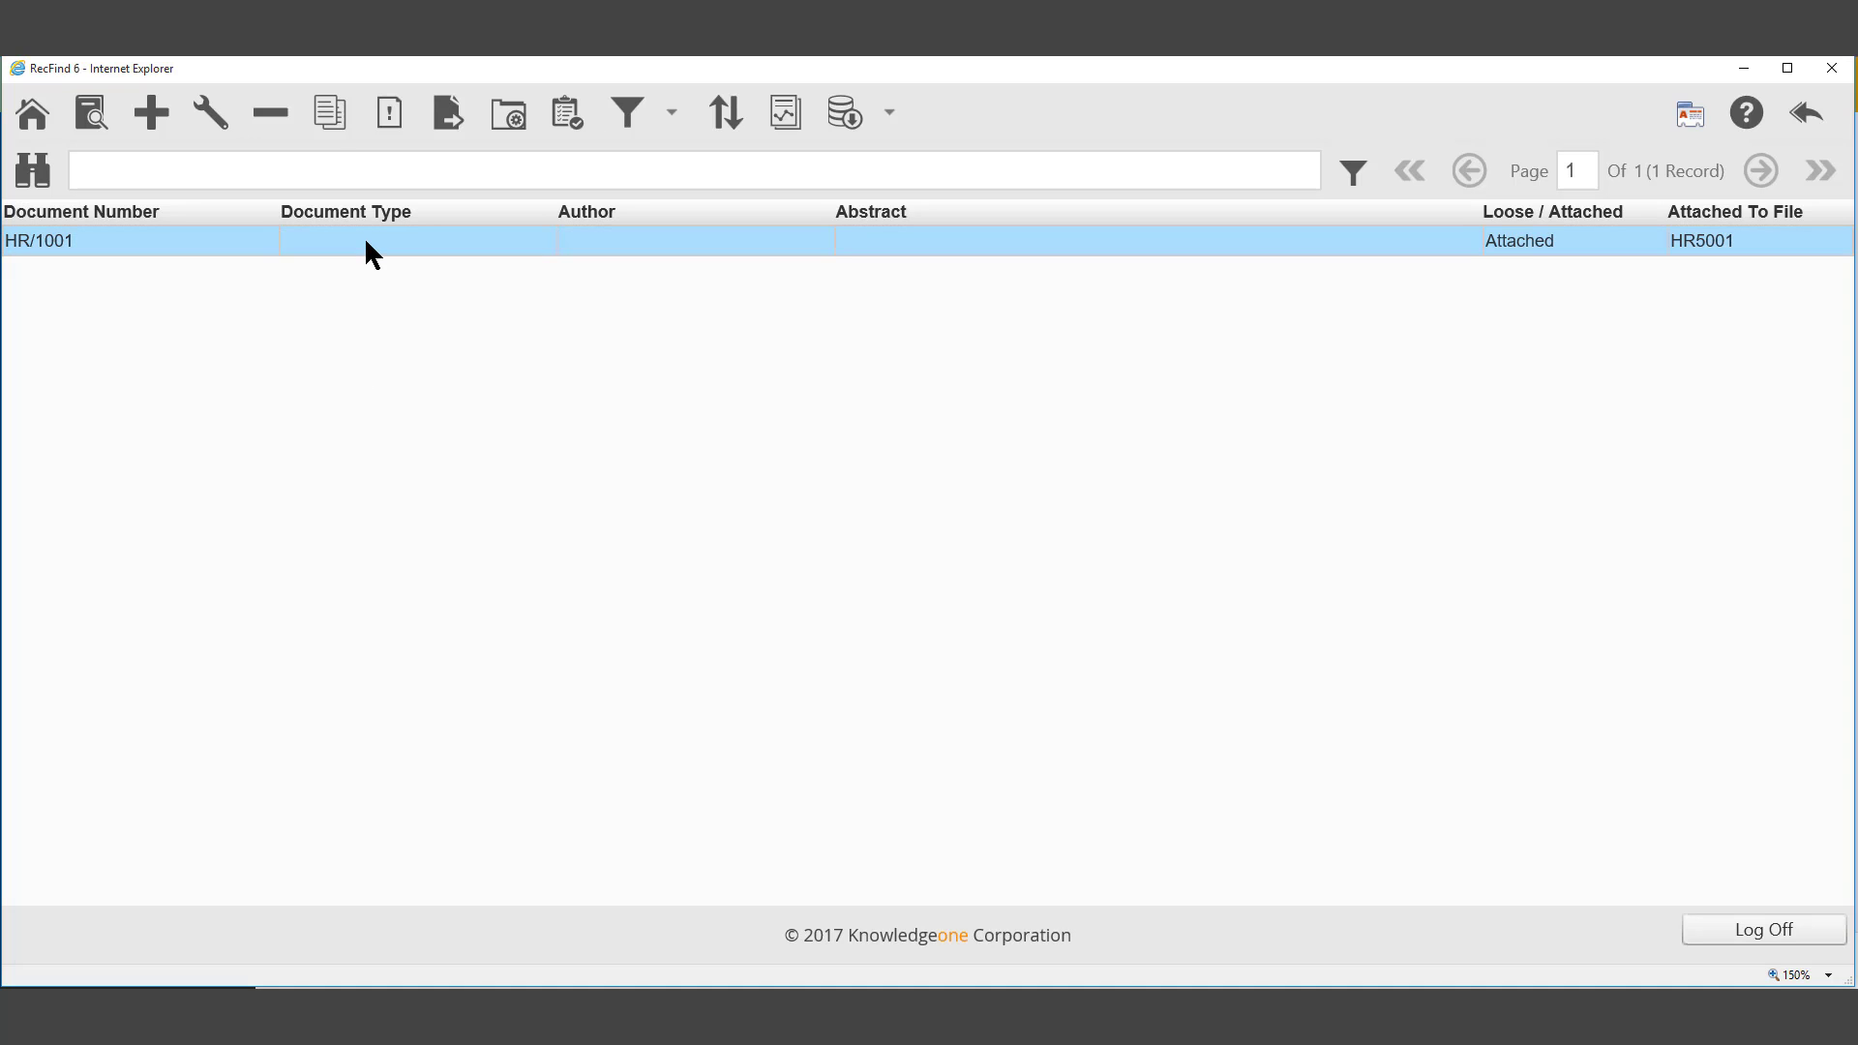
pyautogui.click(281, 126)
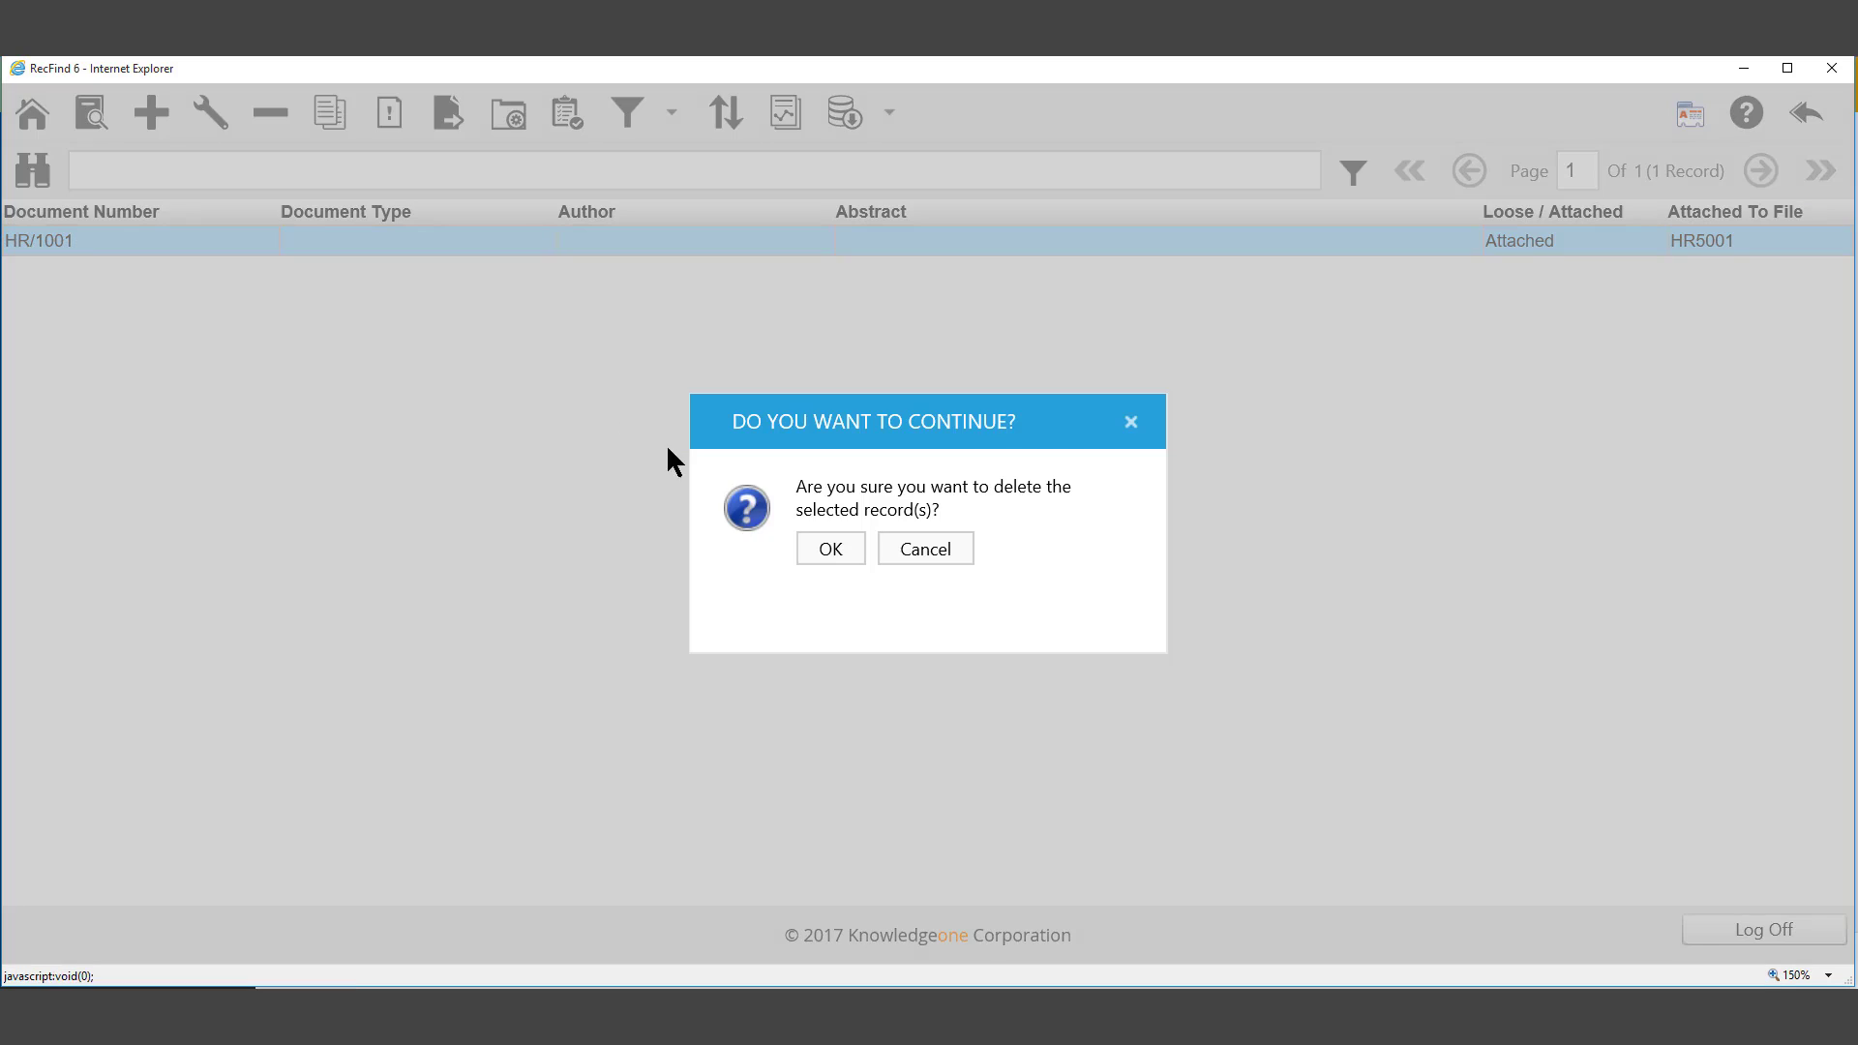
pyautogui.click(835, 549)
pyautogui.click(834, 595)
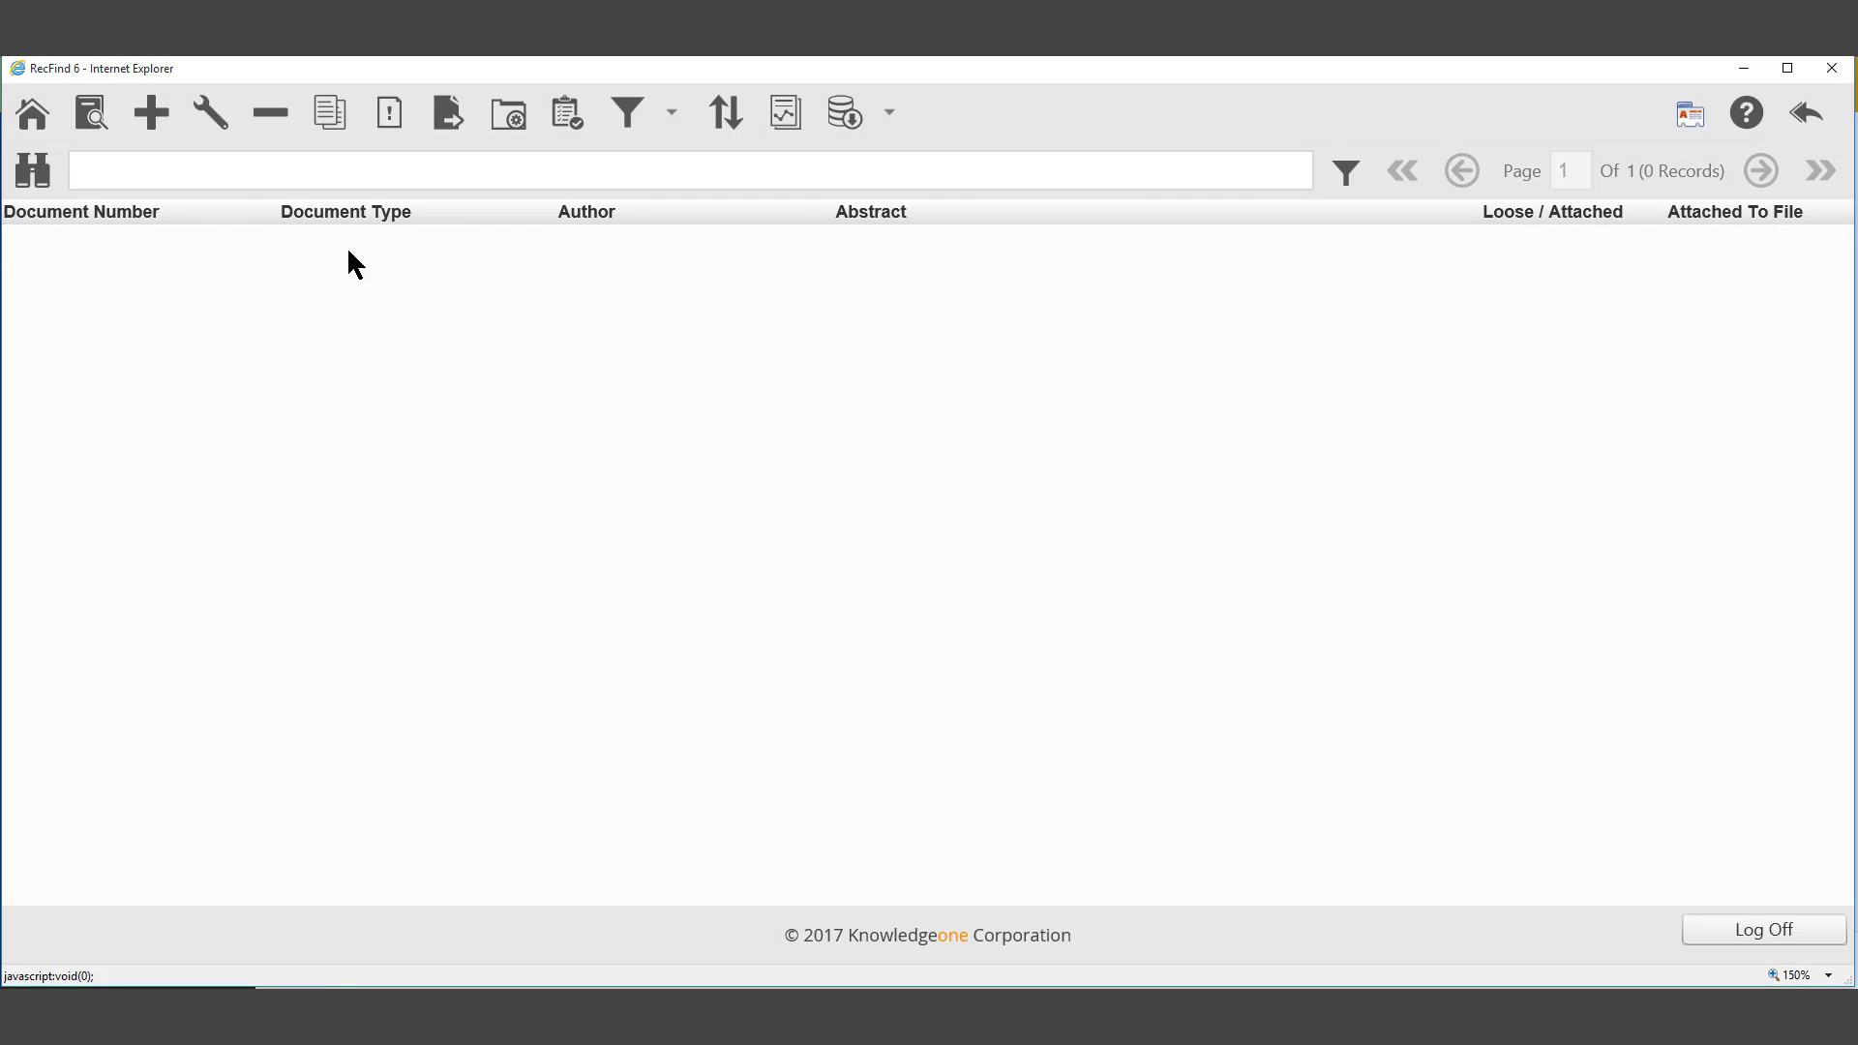
pyautogui.click(39, 117)
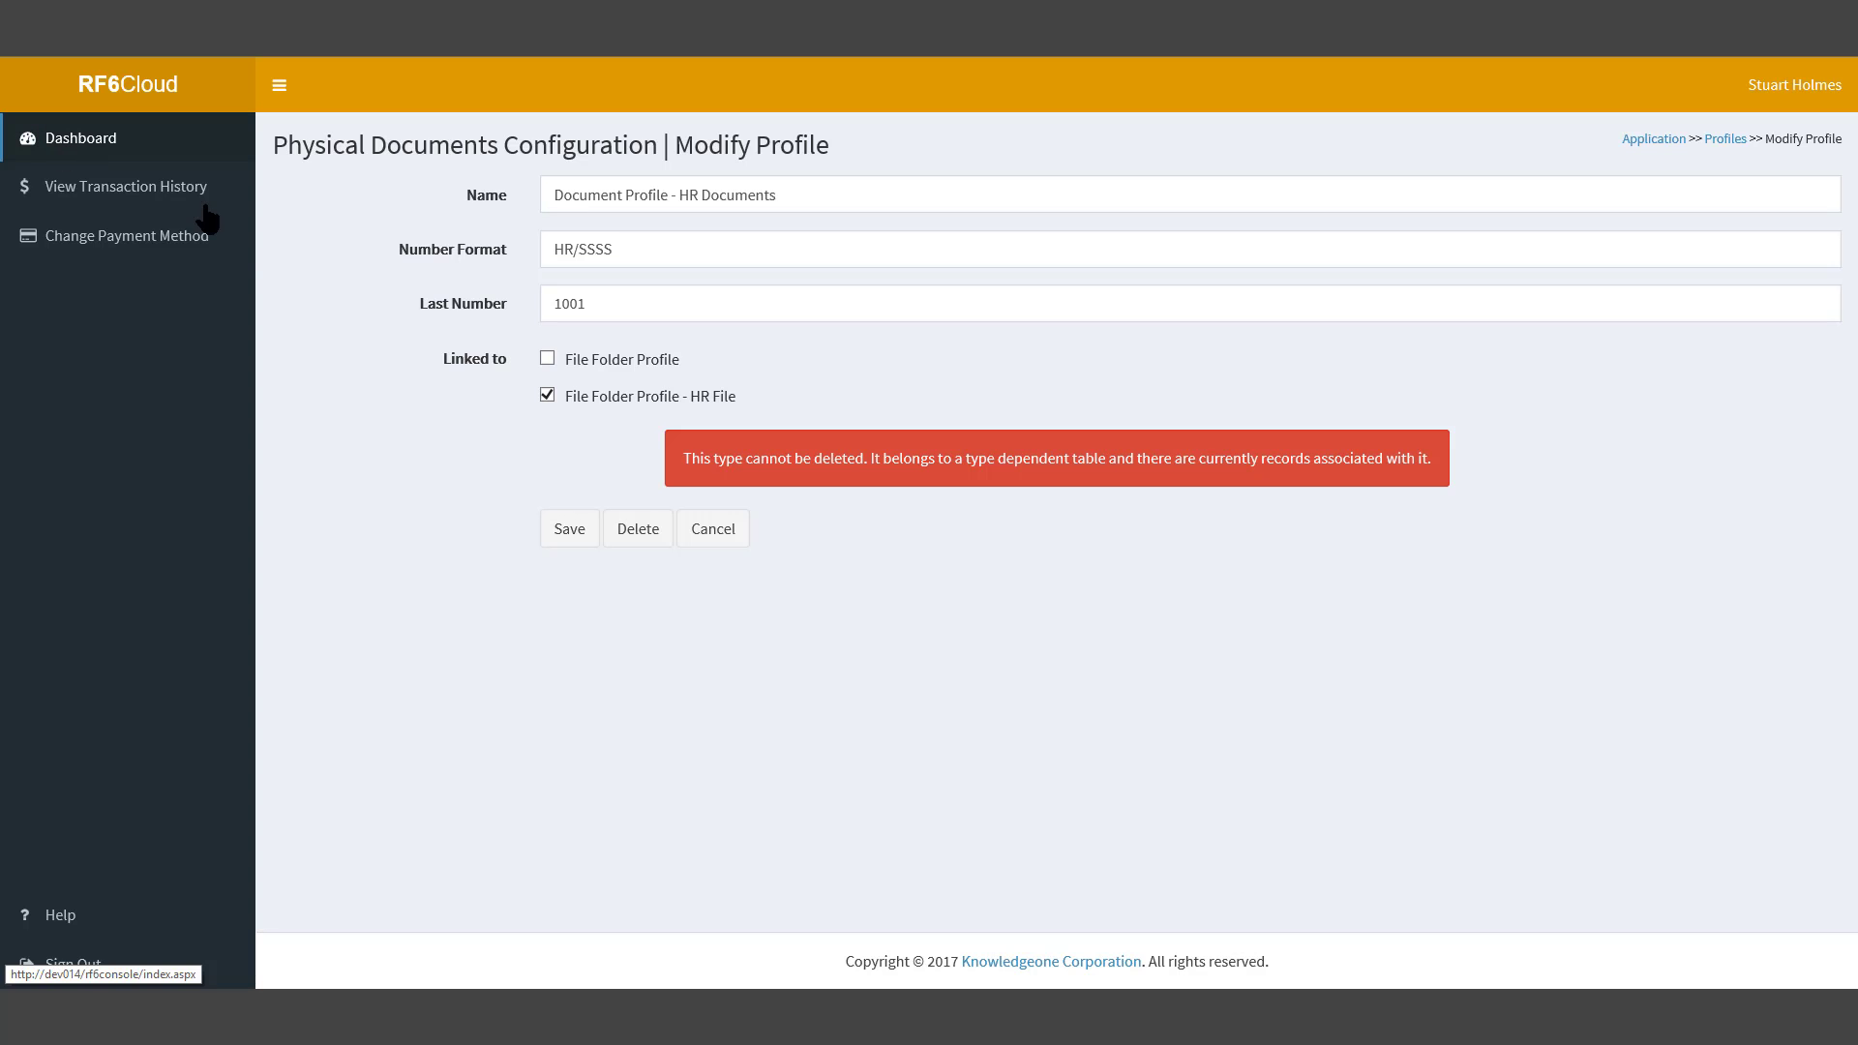
# Switch to the RF6Cloud console, delete Document Profile - HR Documents, and return to the application overview.
pyautogui.click(637, 523)
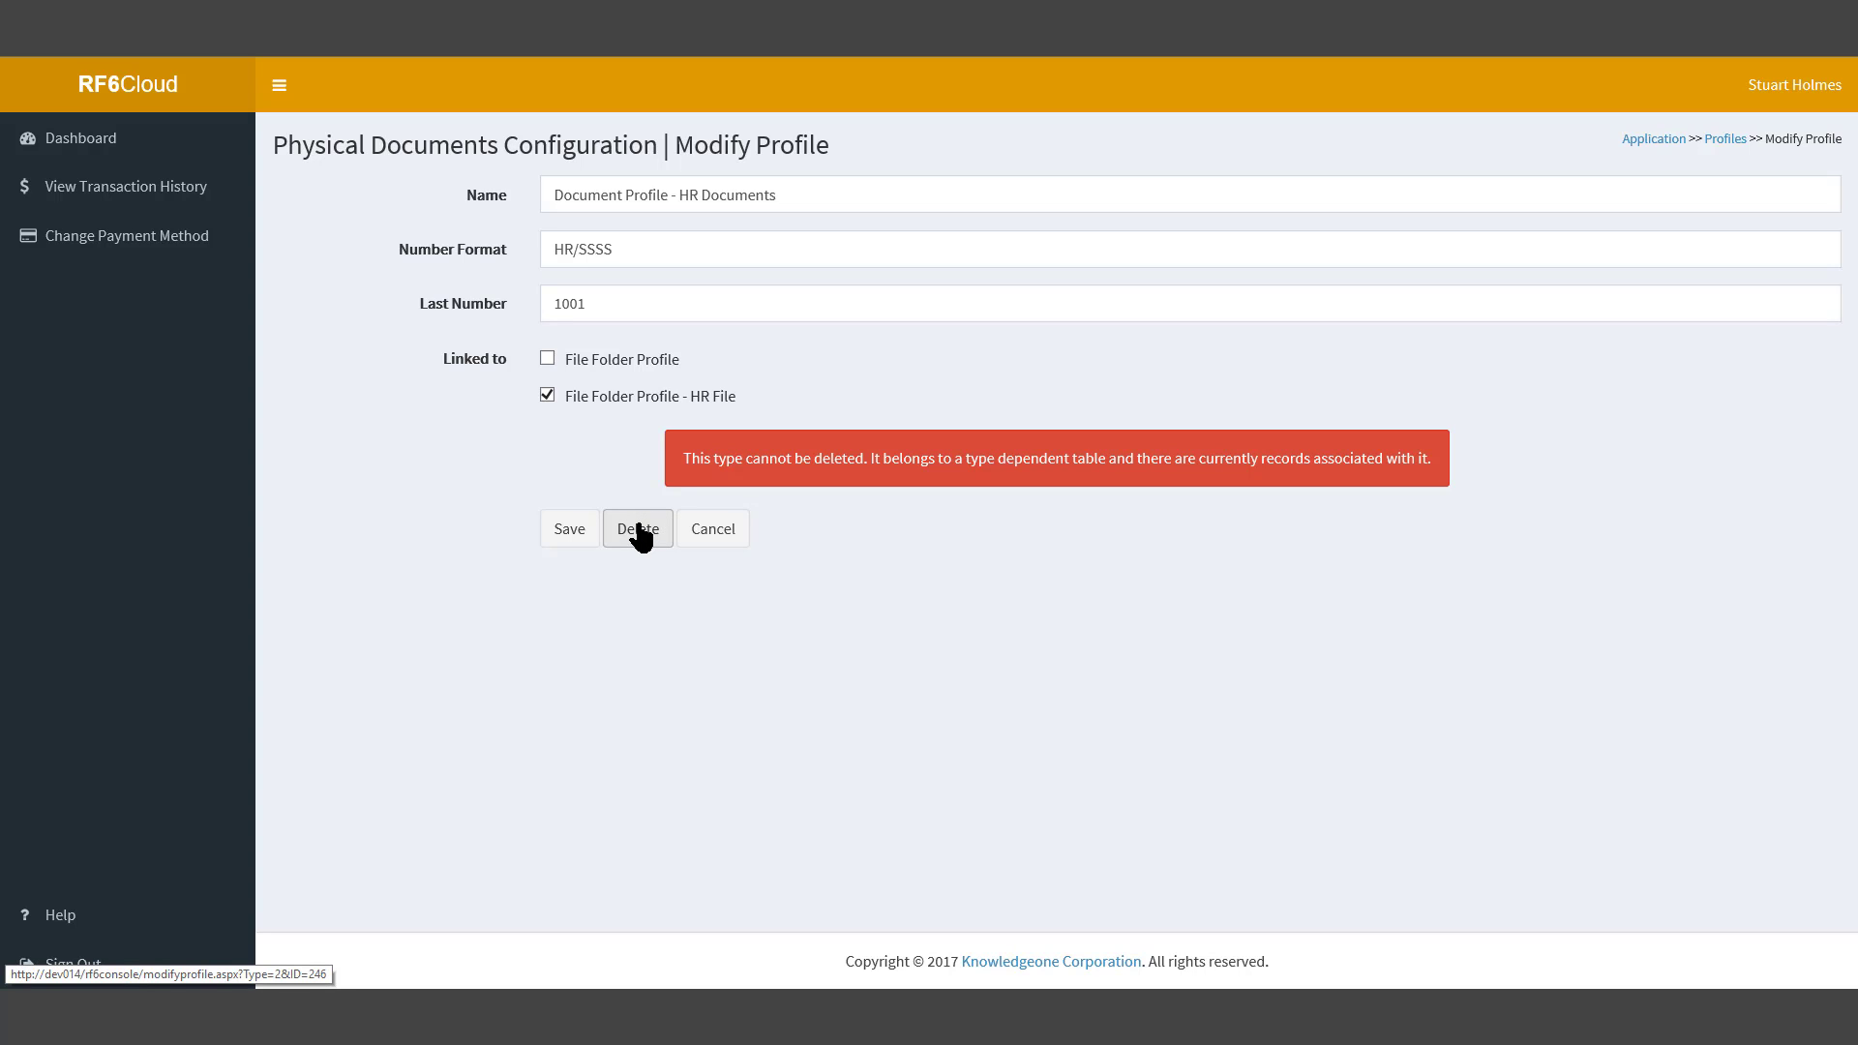
pyautogui.click(638, 528)
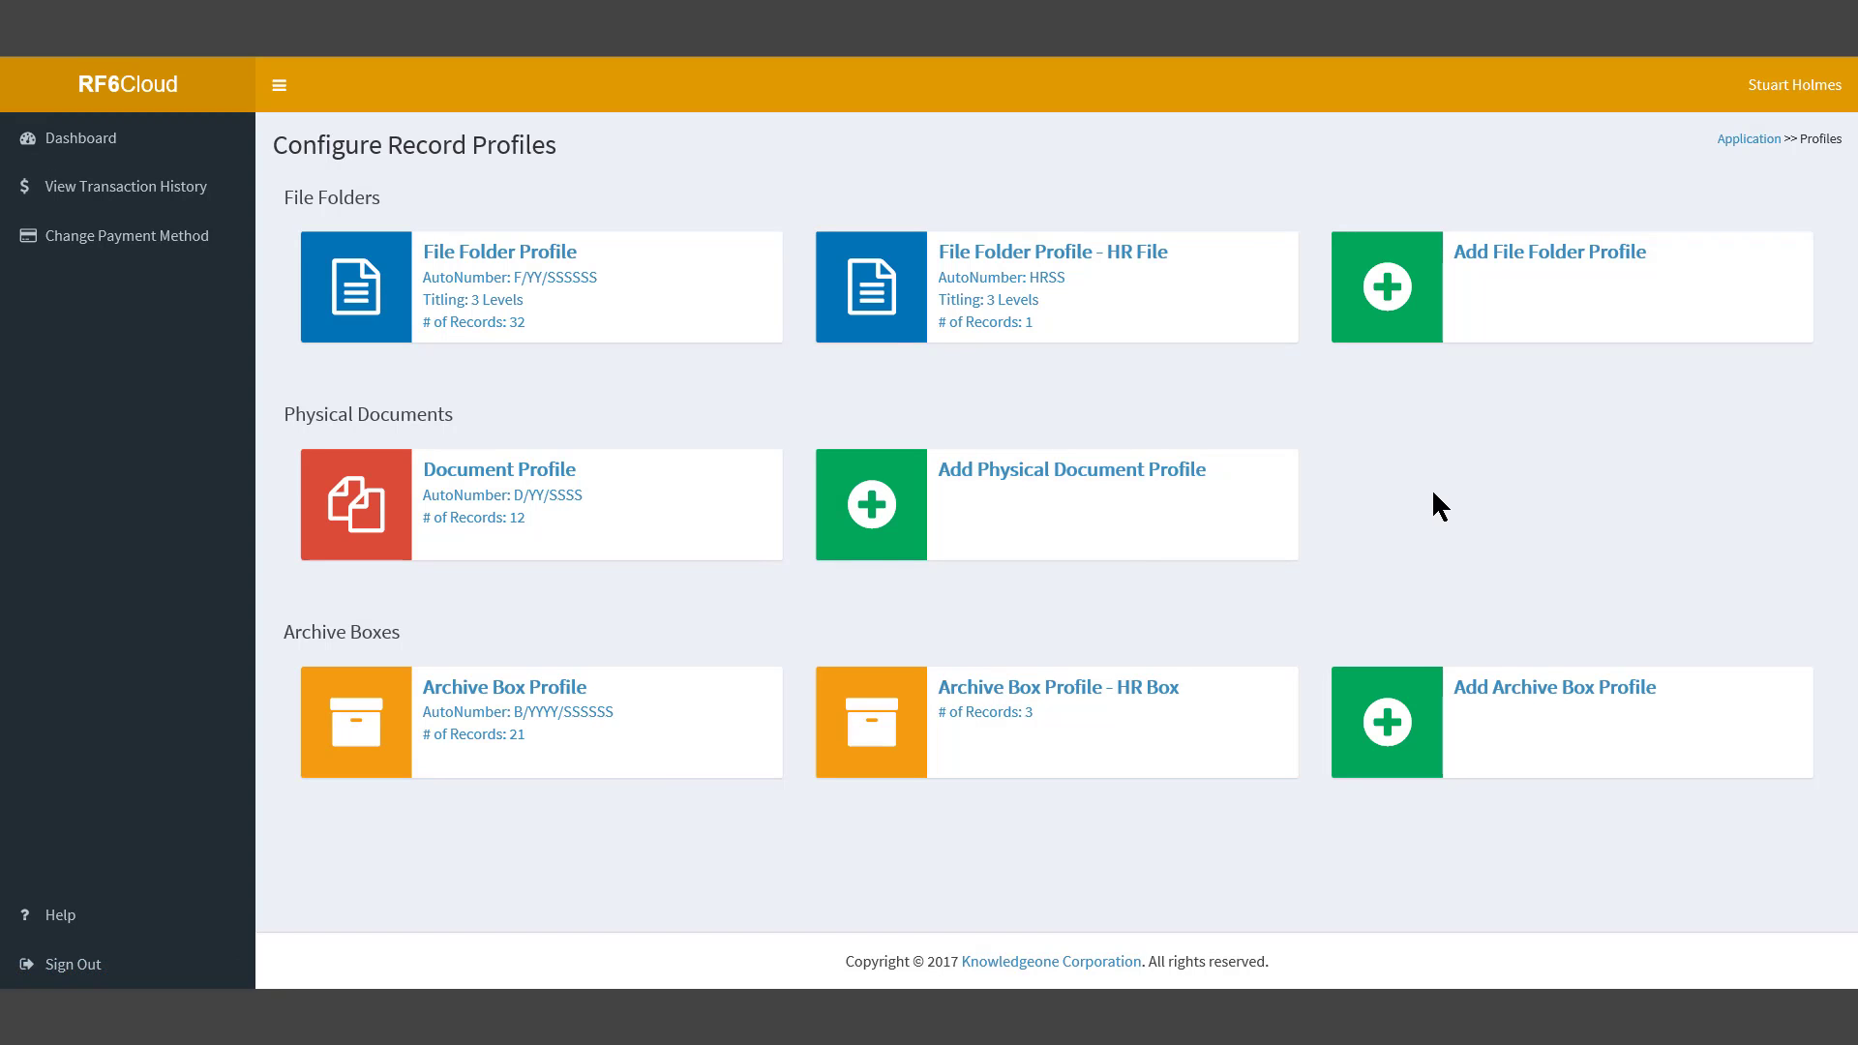
pyautogui.click(1735, 140)
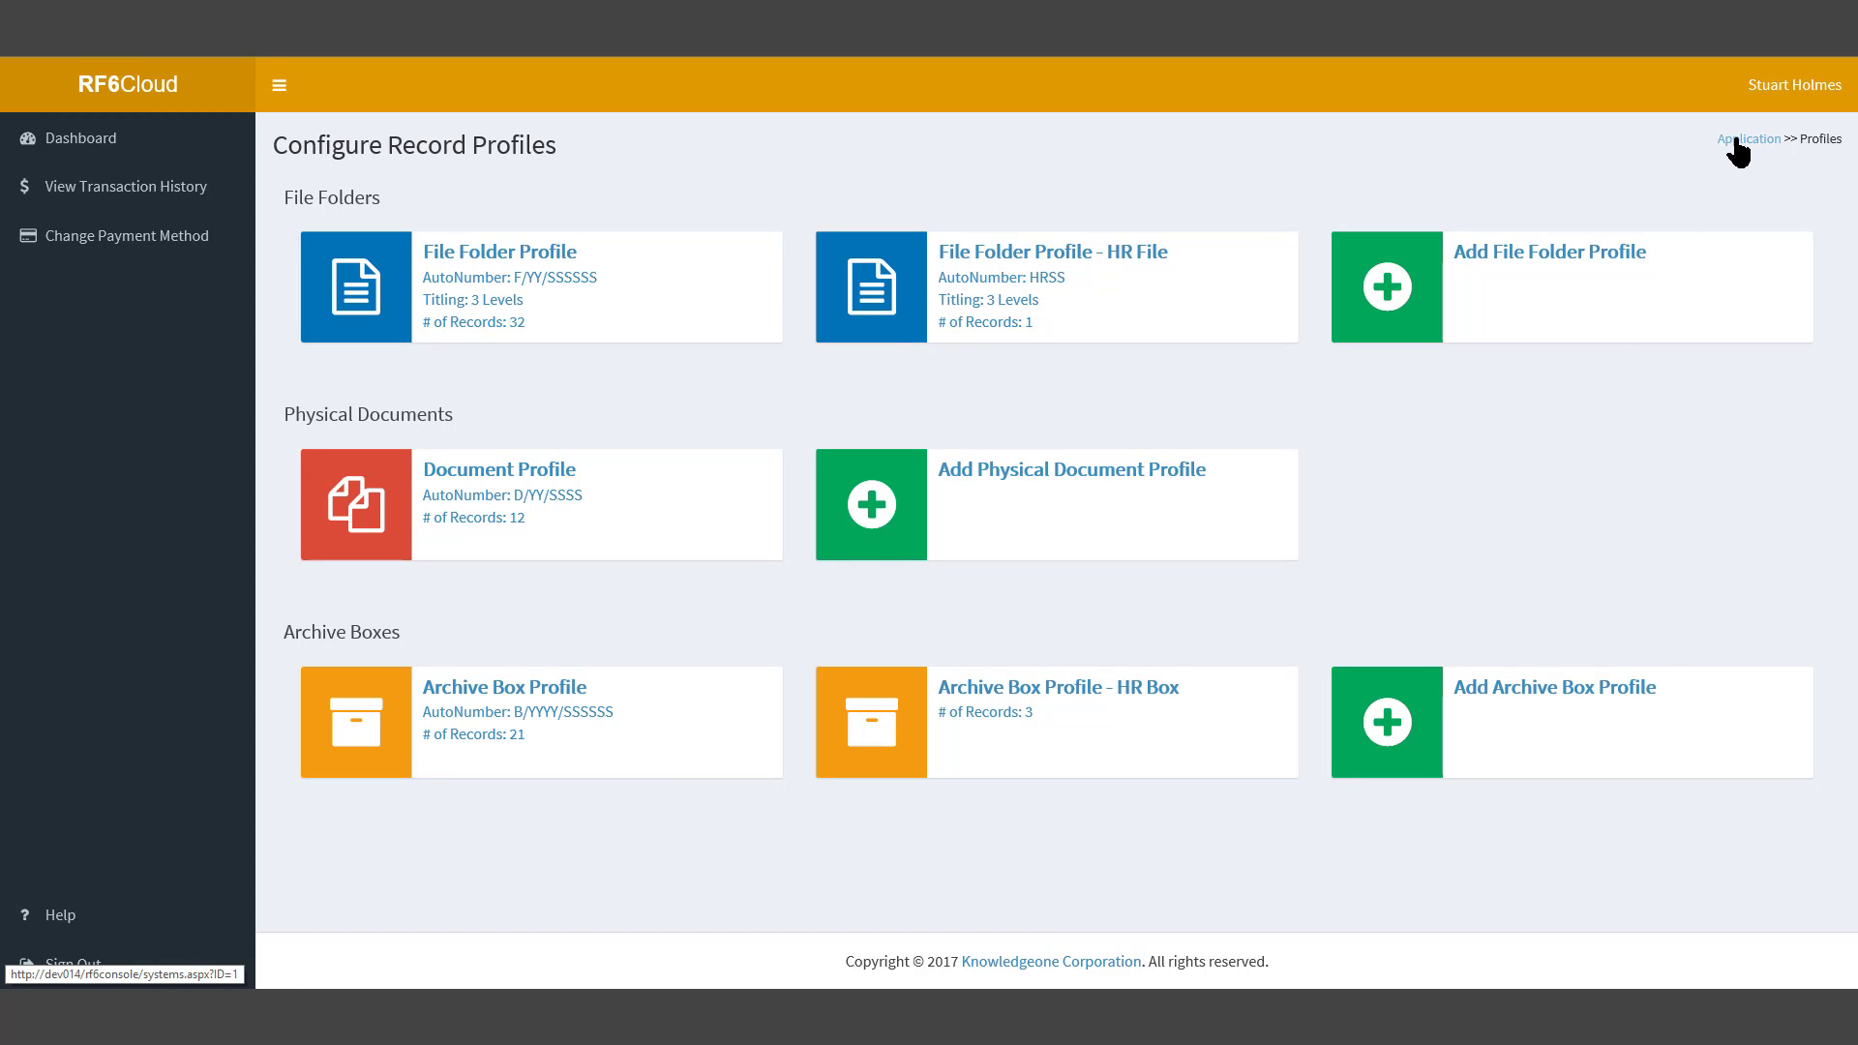